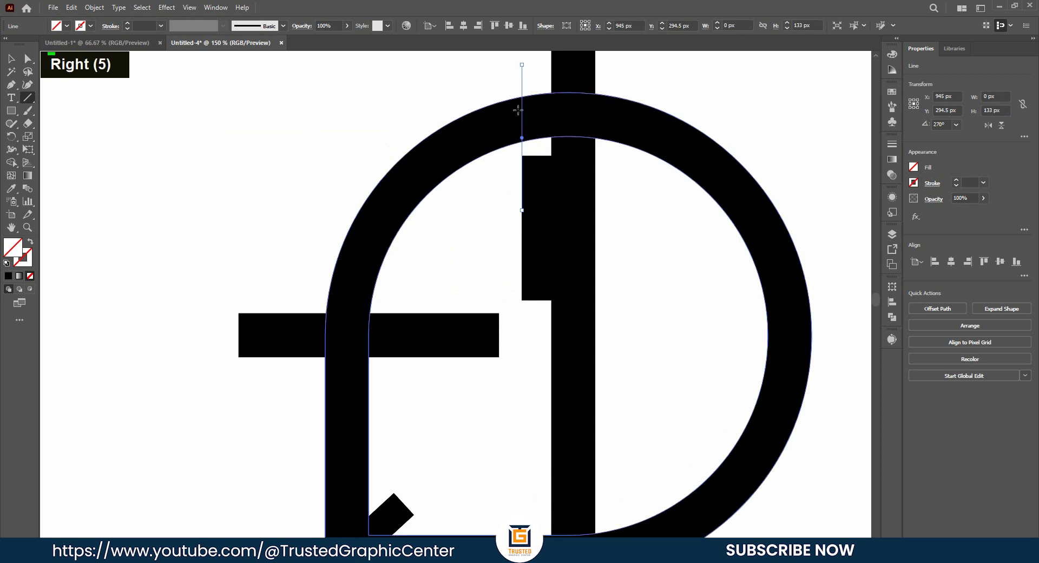
- Delete the small black spacer rectangle attached to the left side of the tall vertical bar
scroll(357, 406, "down", 1)
left_click(11, 59)
double_click(229, 131)
left_click(540, 140)
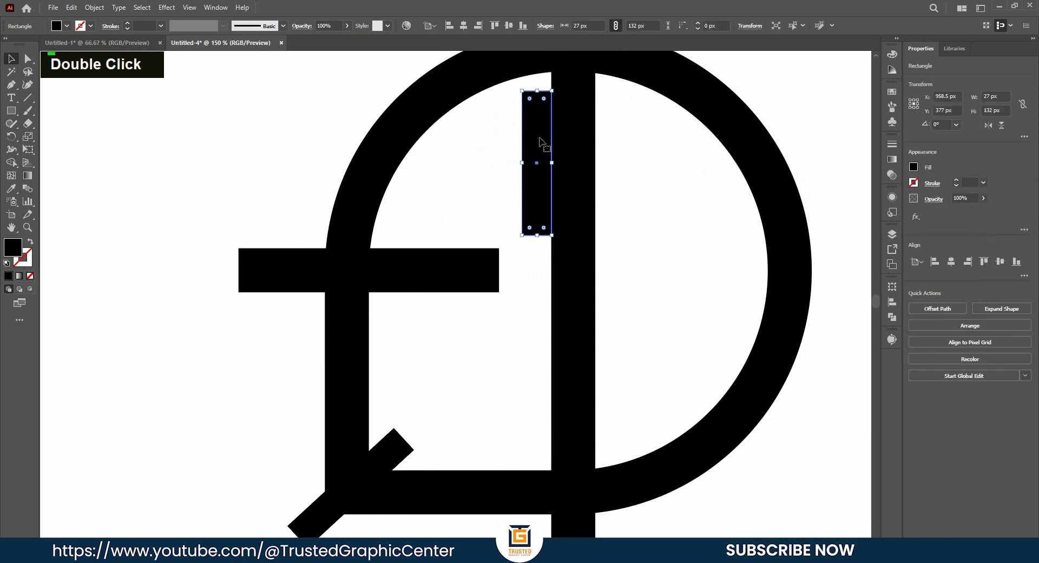
key("BackSpace")
- Divide all the overlapping logo shapes and the guide line with Pathfinder Divide, and ungroup the pieces
left_click(522, 133)
scroll(523, 134, "down", 3, "alt")
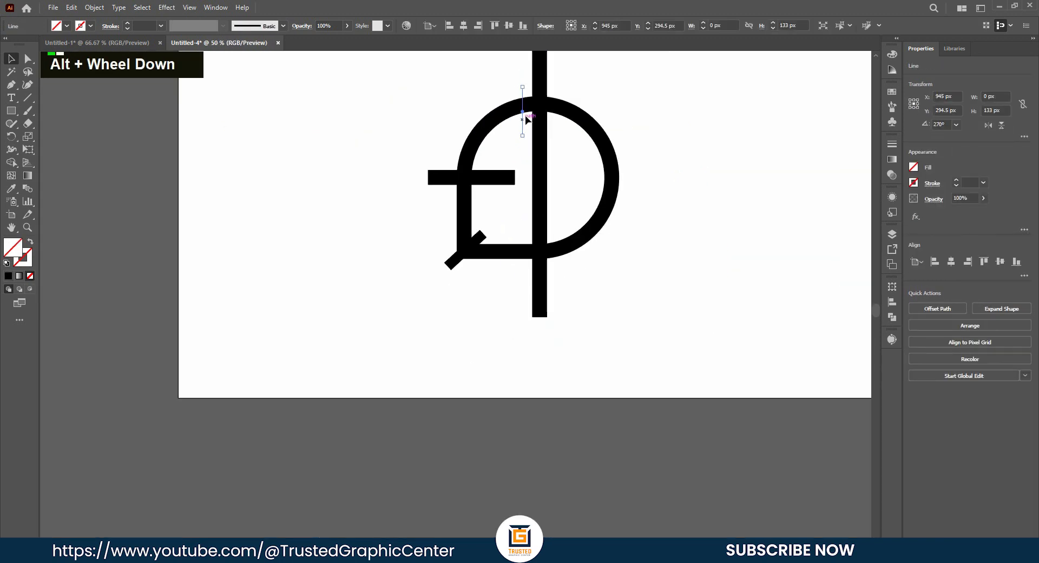
scroll(528, 106, "up", 1, "alt")
scroll(528, 108, "up", 3)
left_click_drag(336, 97, 697, 372)
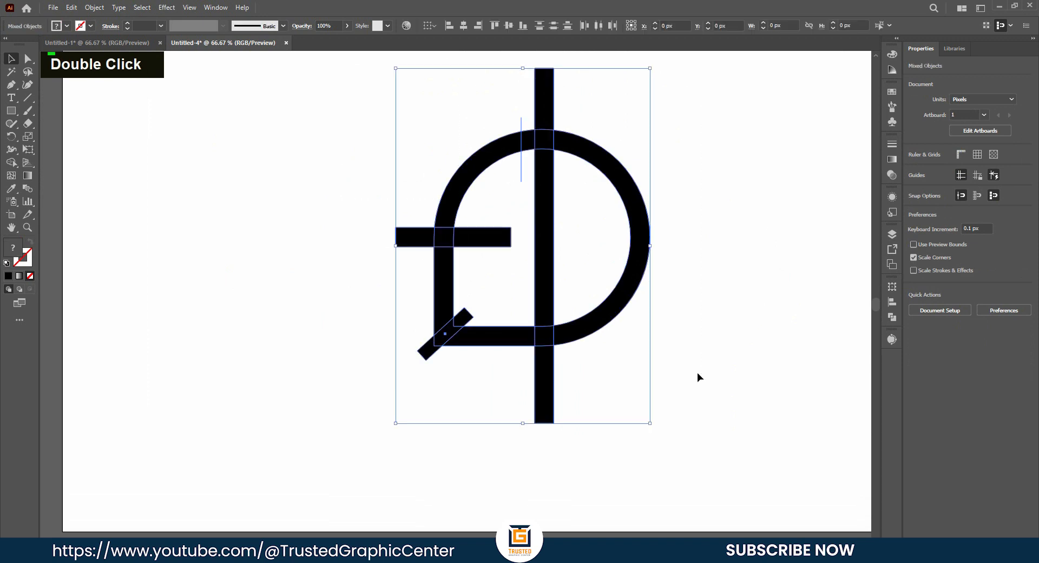
left_click(891, 319)
left_click(766, 339)
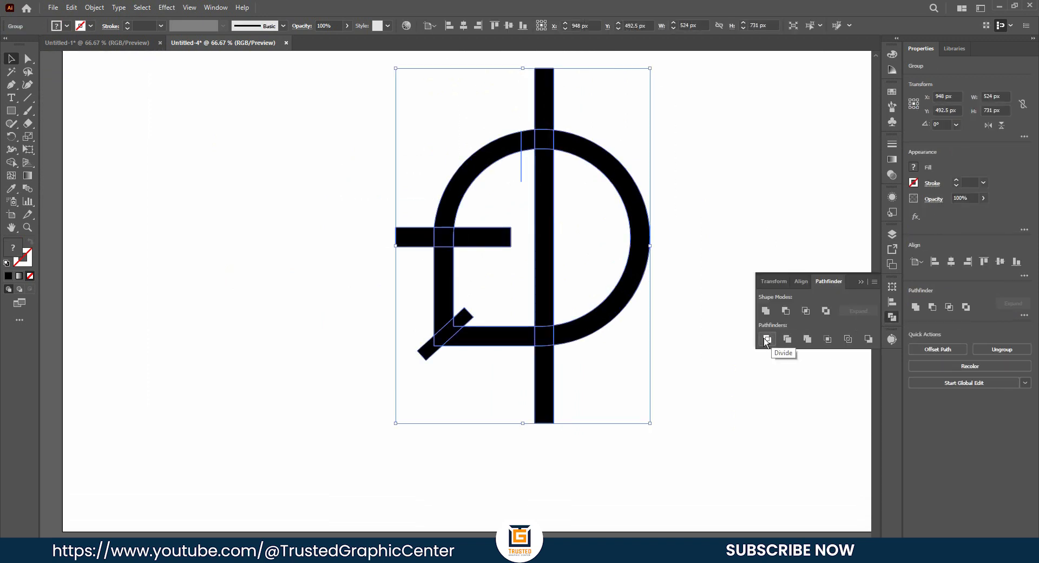
left_click(861, 282)
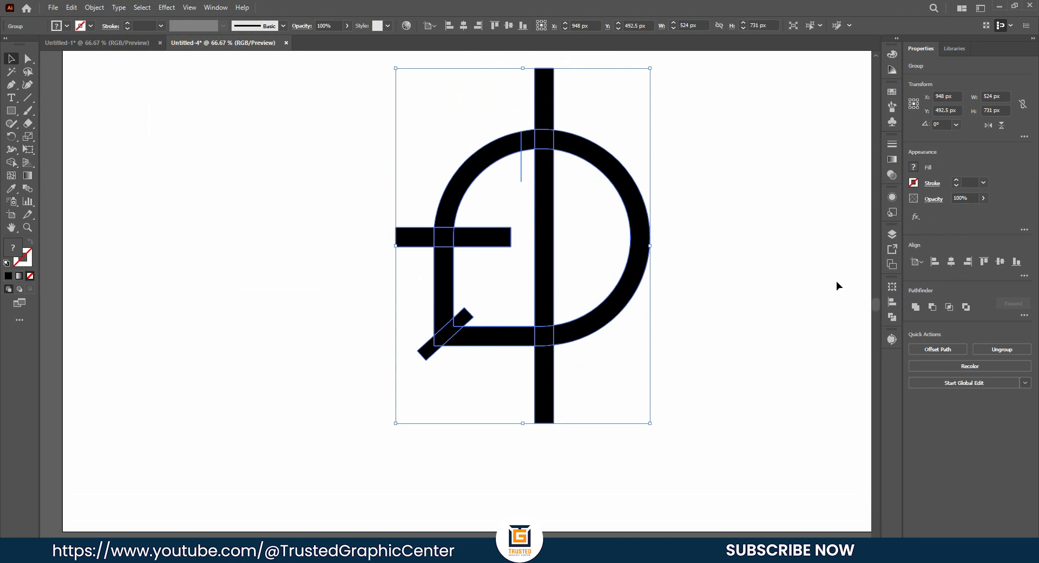
right_click(541, 198)
left_click(563, 287)
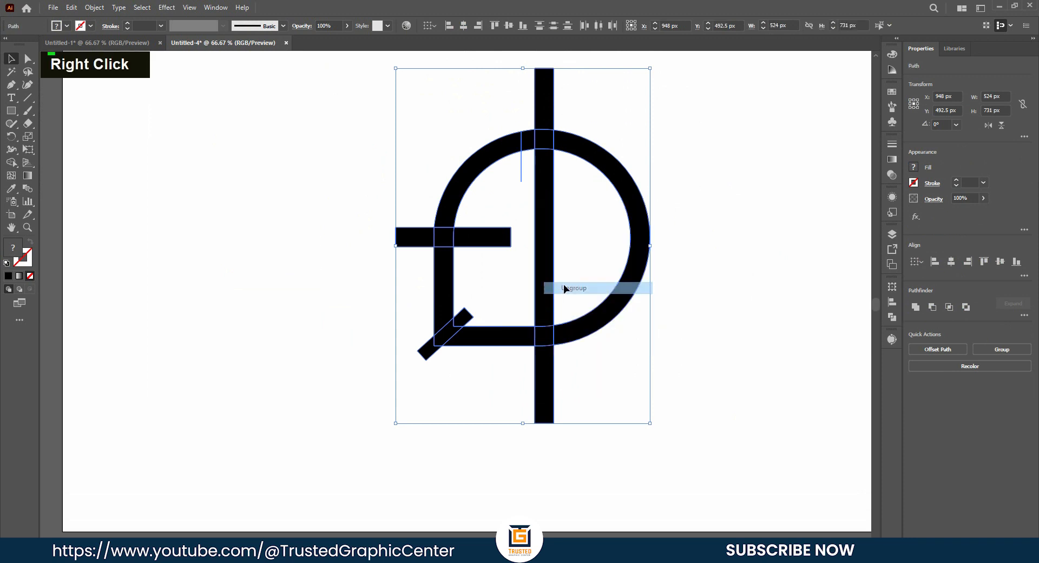
left_click(758, 254)
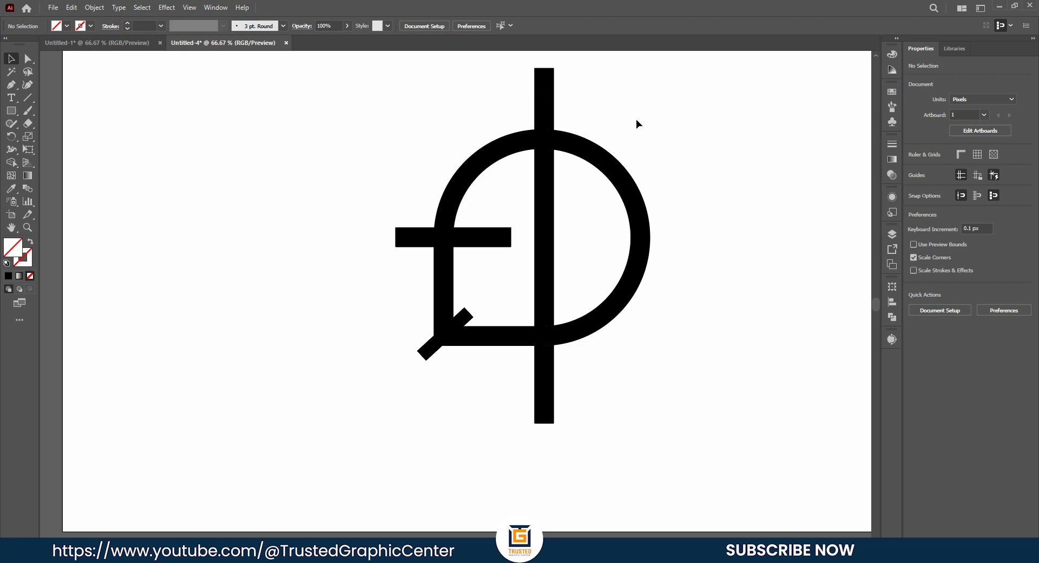
- Delete the vertical bar's stub above the ring and the horizontal bar's stub outside the ring's left side
left_click(552, 108)
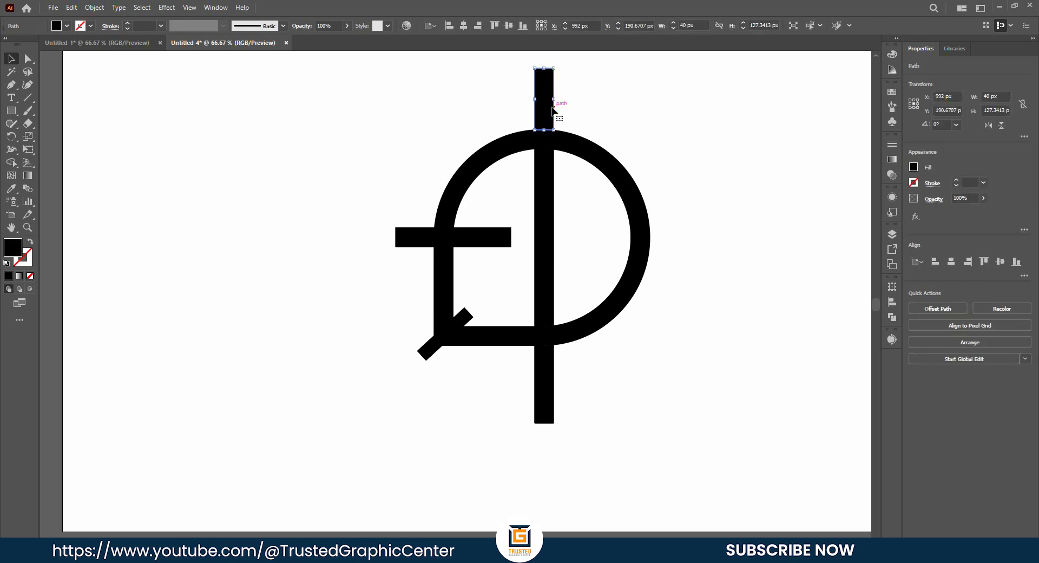
key("BackSpace")
left_click(397, 242)
key("BackSpace")
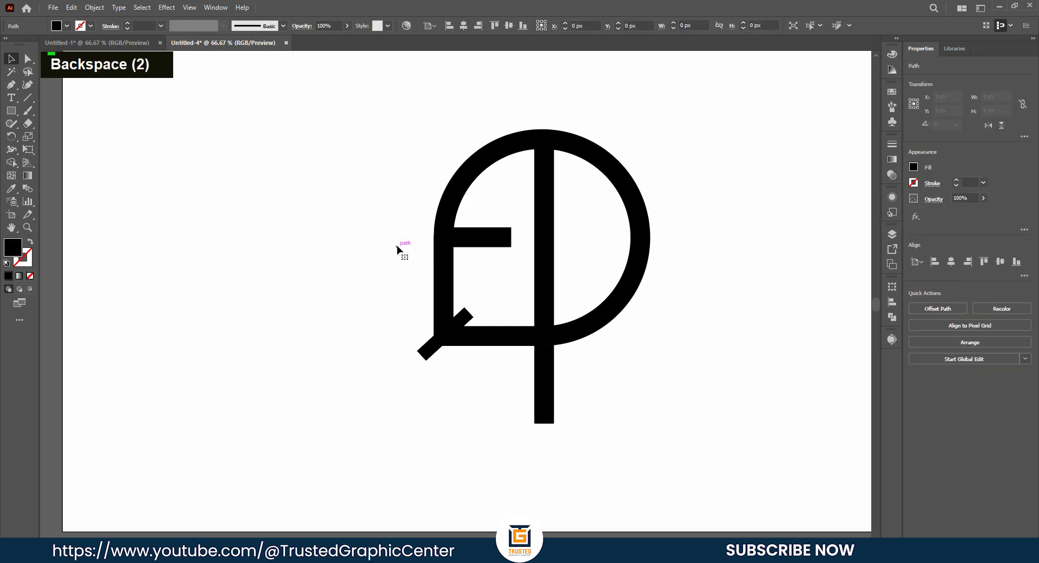
- Delete the diagonal bar's pieces at the lower-left corner to open a slanted gap in the outline
left_click(427, 357)
key("BackSpace")
left_click(442, 339)
key("BackSpace")
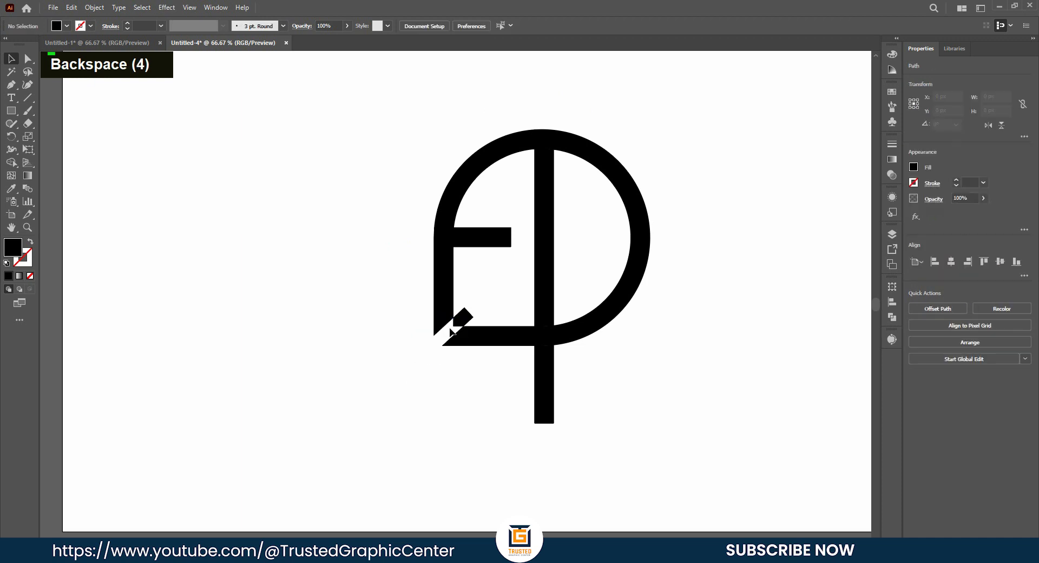
- Delete the short arc segment left of the vertical bar at the ring's top and the bar's stub below the ring
left_click(528, 139)
key("BackSpace")
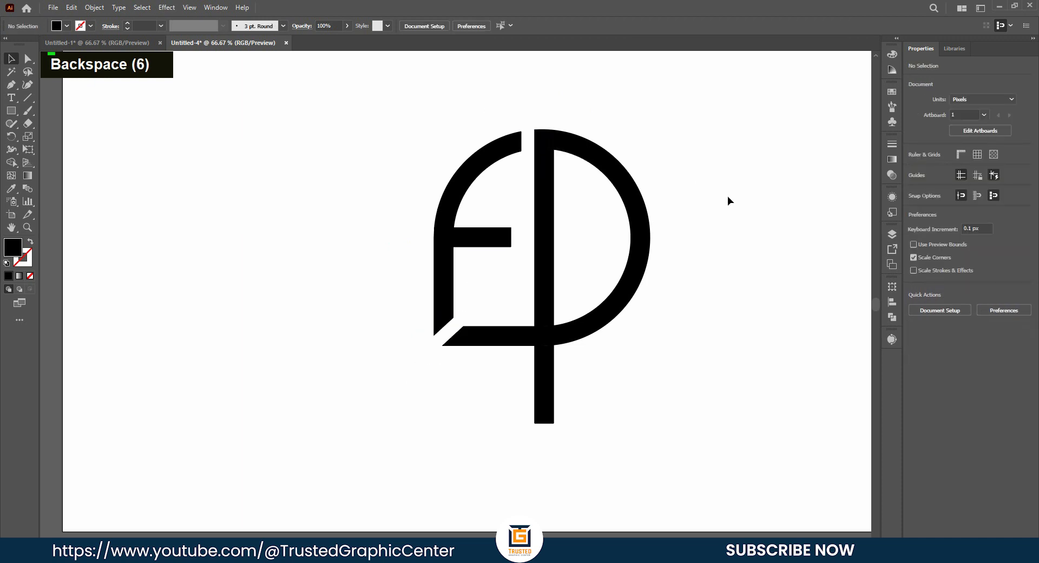
left_click(540, 410)
key("BackSpace")
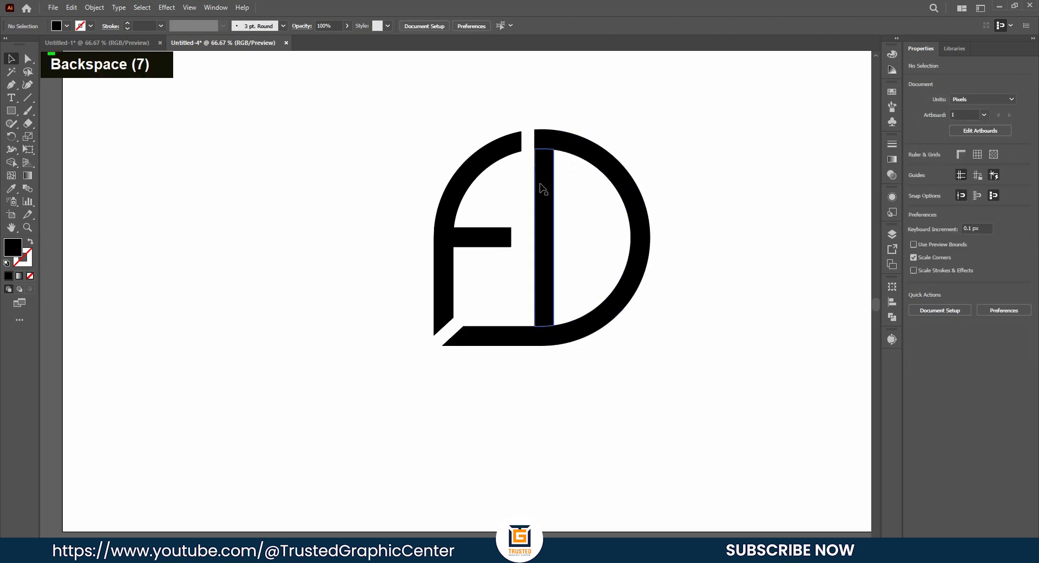
- Cut straight across the vertical bar near its upper end with the Knife and delete the piece above the cut
scroll(540, 185, "down", 1, "ctrl")
scroll(540, 185, "up", 1, "alt")
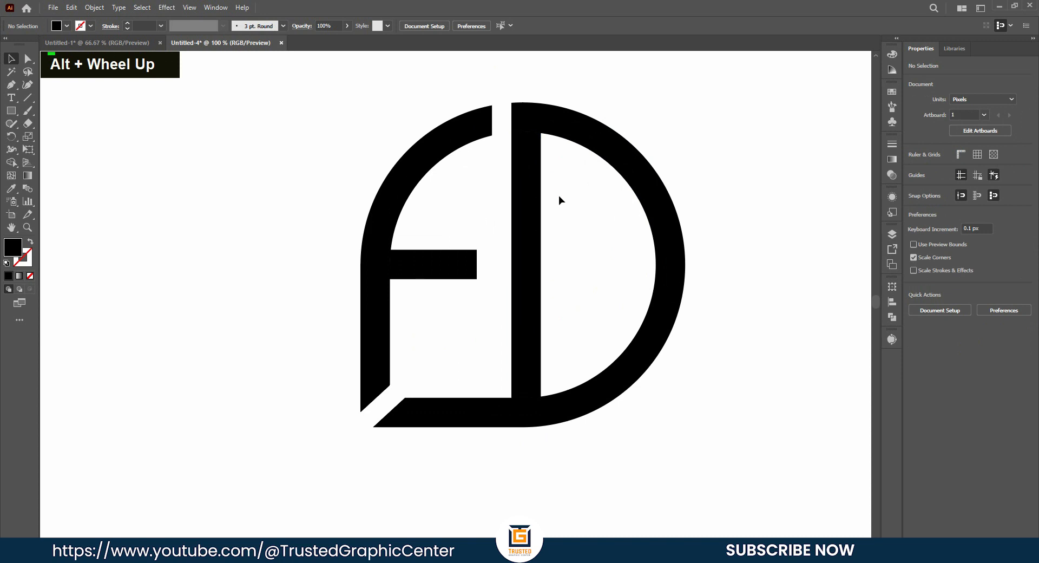
right_click(27, 123)
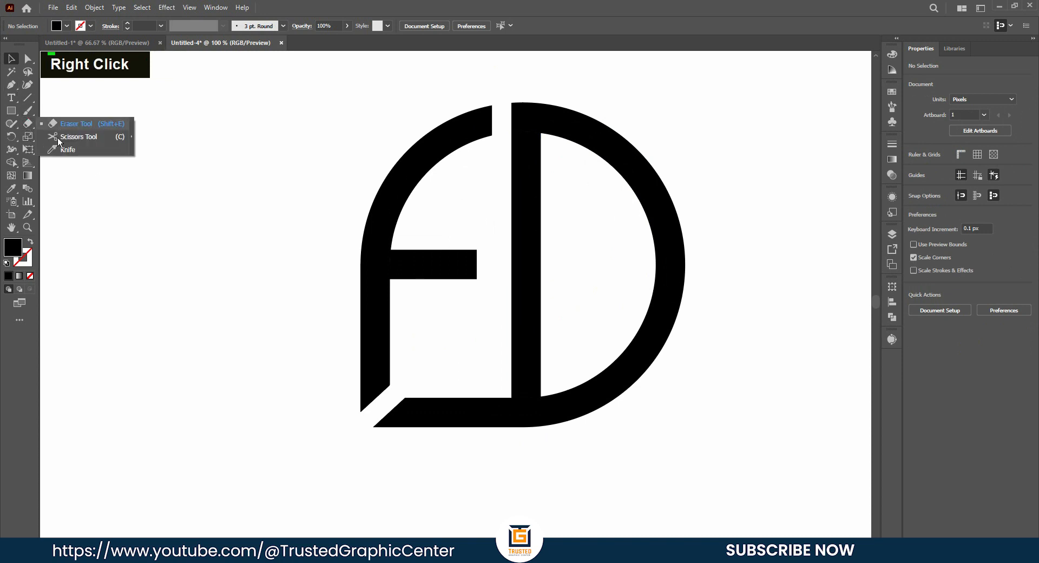
left_click(57, 150)
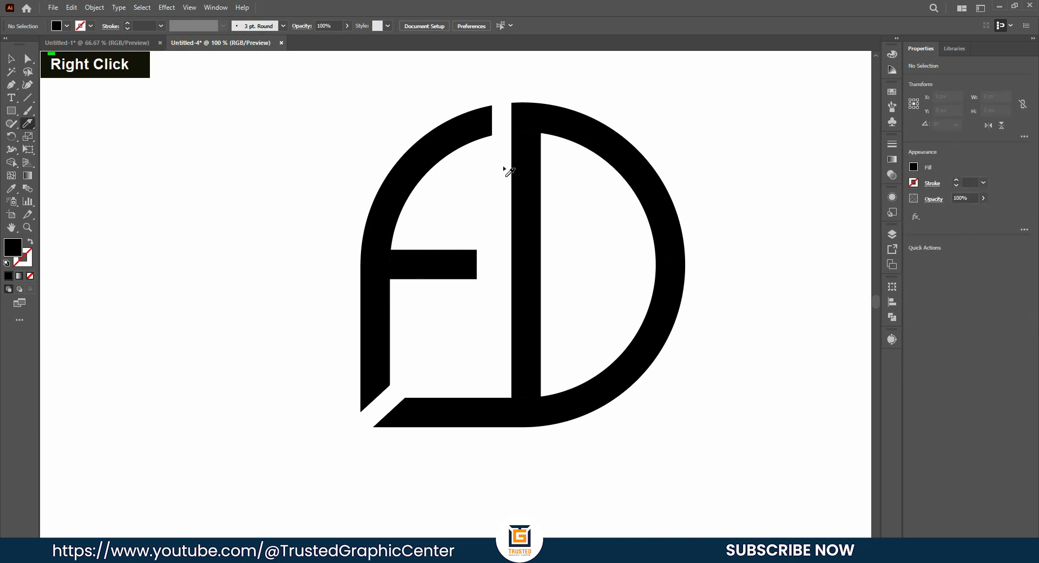
left_click_drag(503, 166, 559, 166)
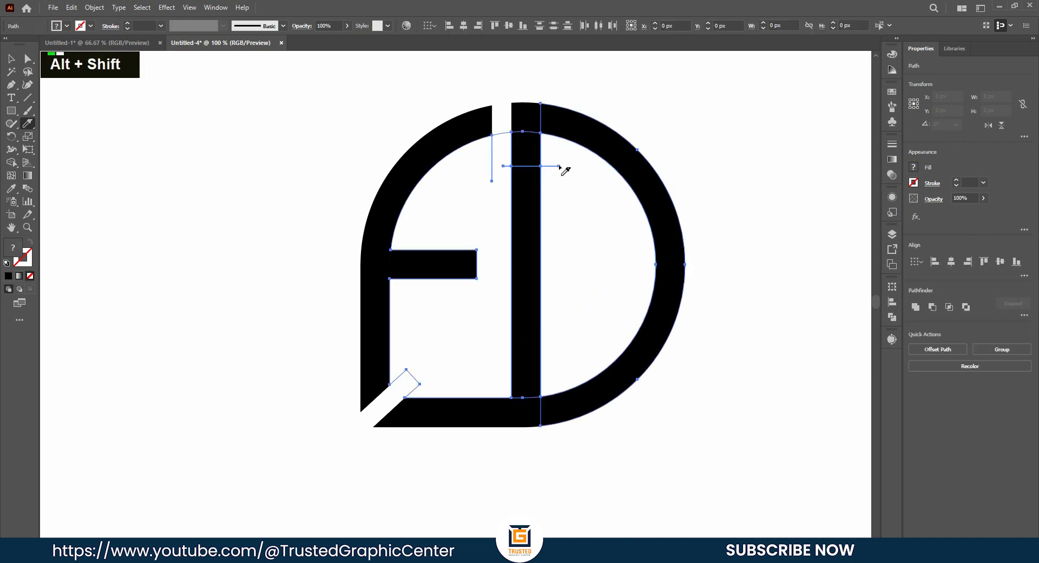
key("v")
double_click(182, 158)
left_click(536, 150)
key("BackSpace")
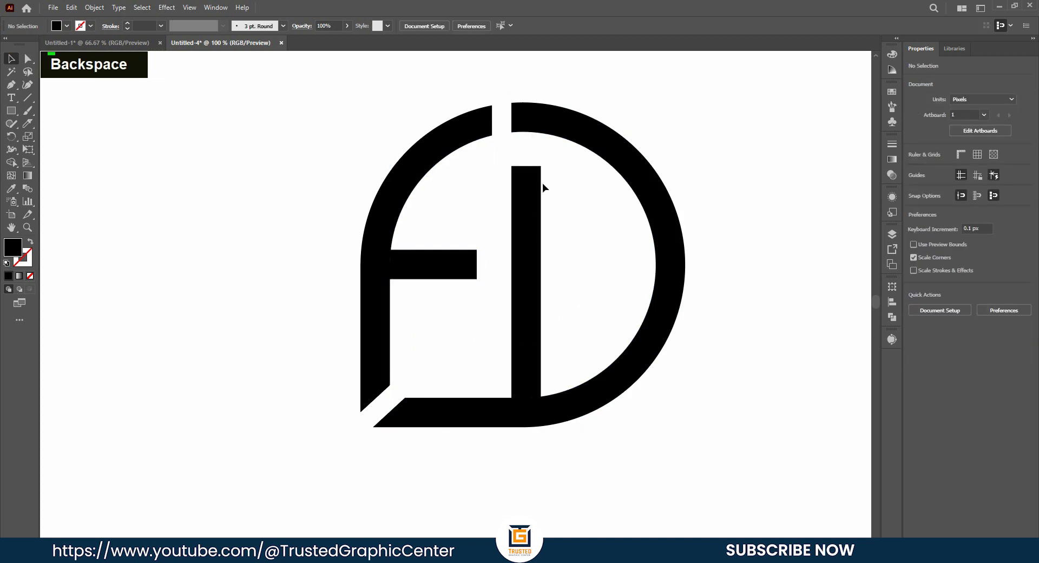
- Round the vertical bar's top-left corner to a 40 px radius
scroll(523, 194, "down", 1, "alt")
scroll(526, 189, "up", 1, "alt")
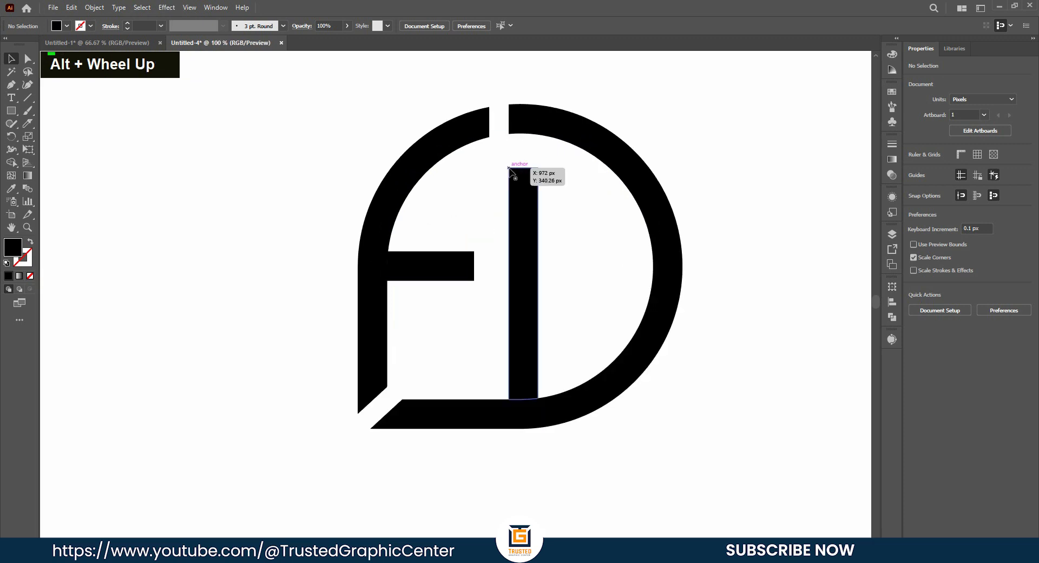
left_click(28, 59)
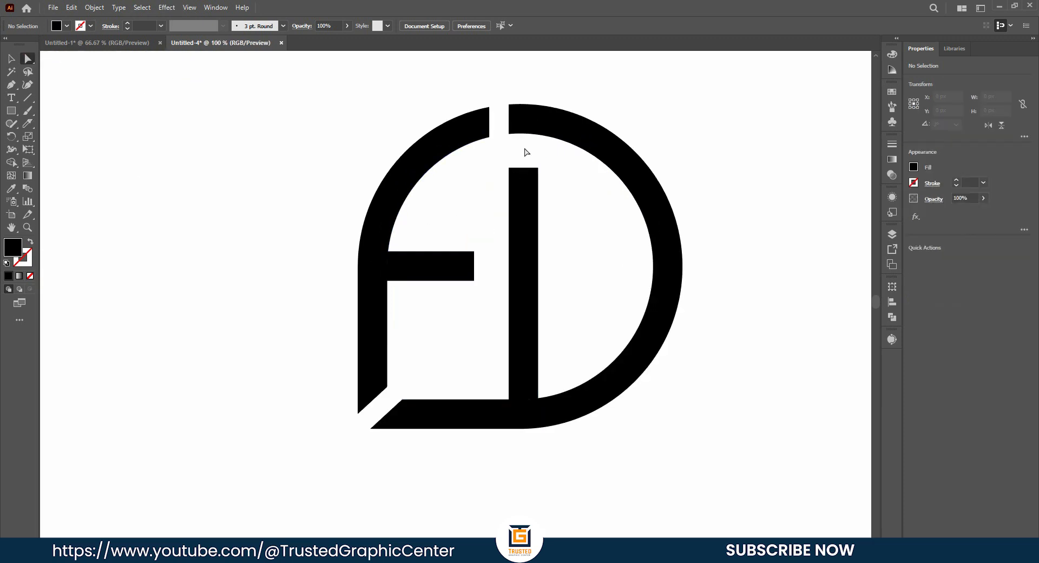
left_click(509, 168)
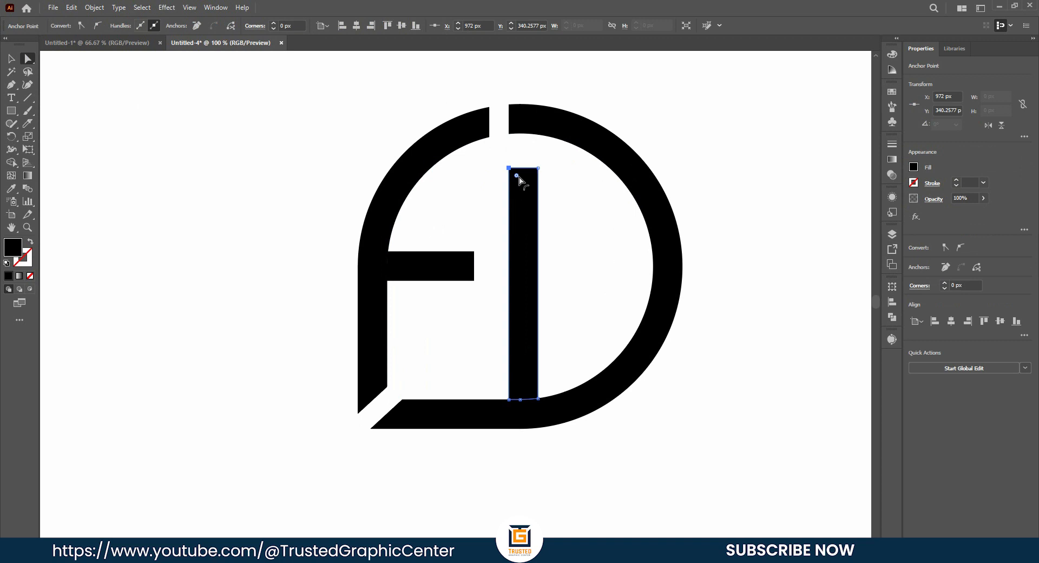
left_click_drag(516, 175, 543, 211)
- Round the bottom-right corner of the F's crossbar to its maximum radius, matching the vertical bar's curve
left_click(474, 281)
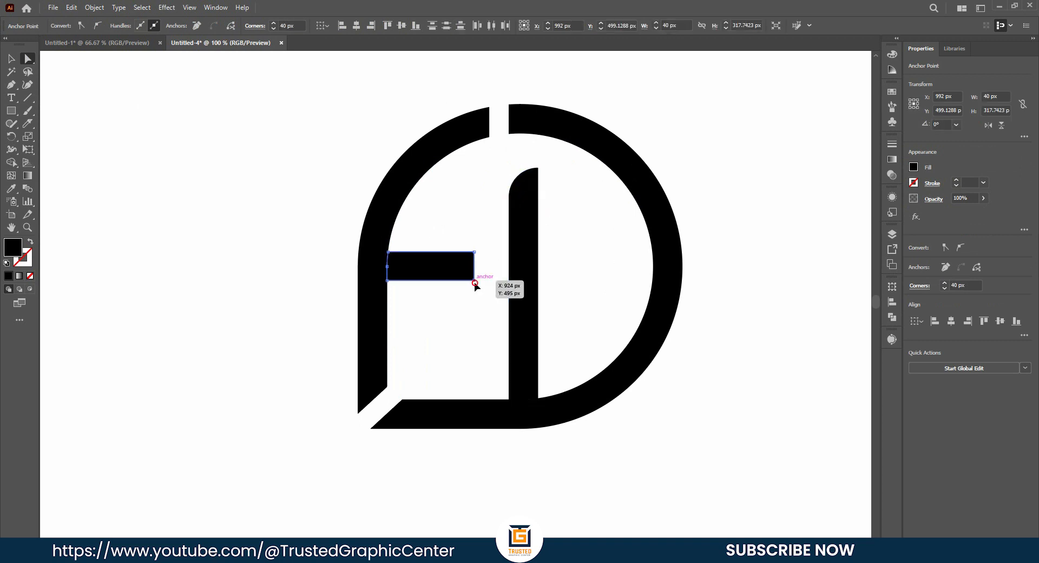
left_click_drag(467, 273, 437, 253)
key("v")
double_click(152, 236)
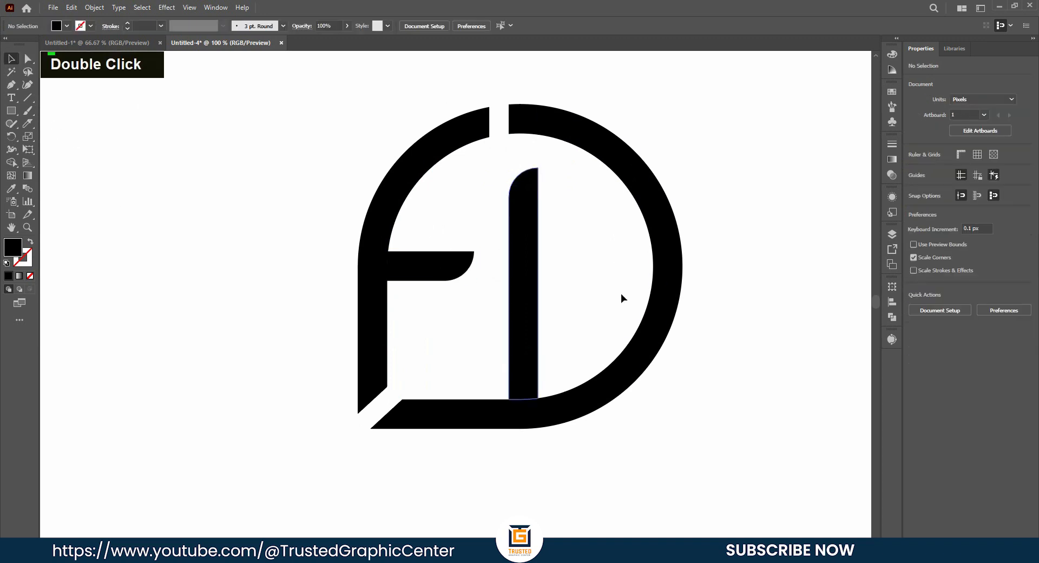
- Select all the logo pieces and combine them into clean shapes with Pathfinder Merge
key("alt")
scroll(417, 252, "down", 1)
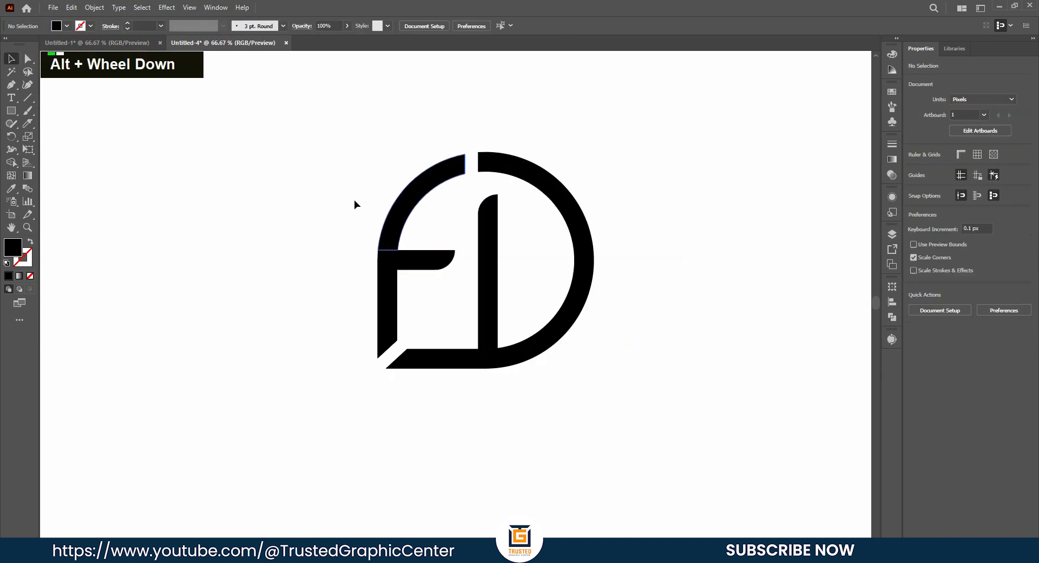
left_click_drag(302, 146, 649, 417)
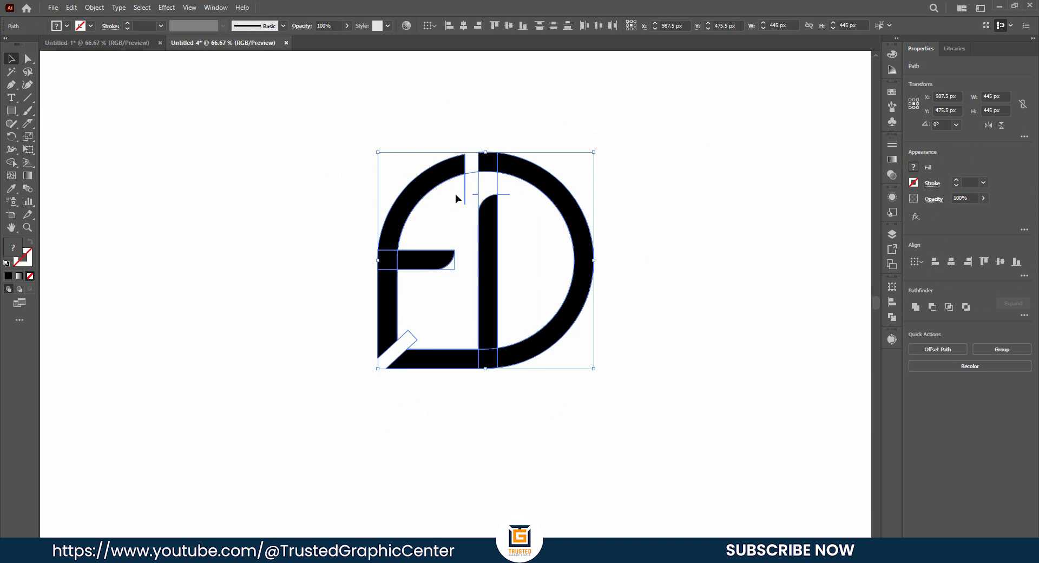
scroll(511, 224, "up", 1, "alt")
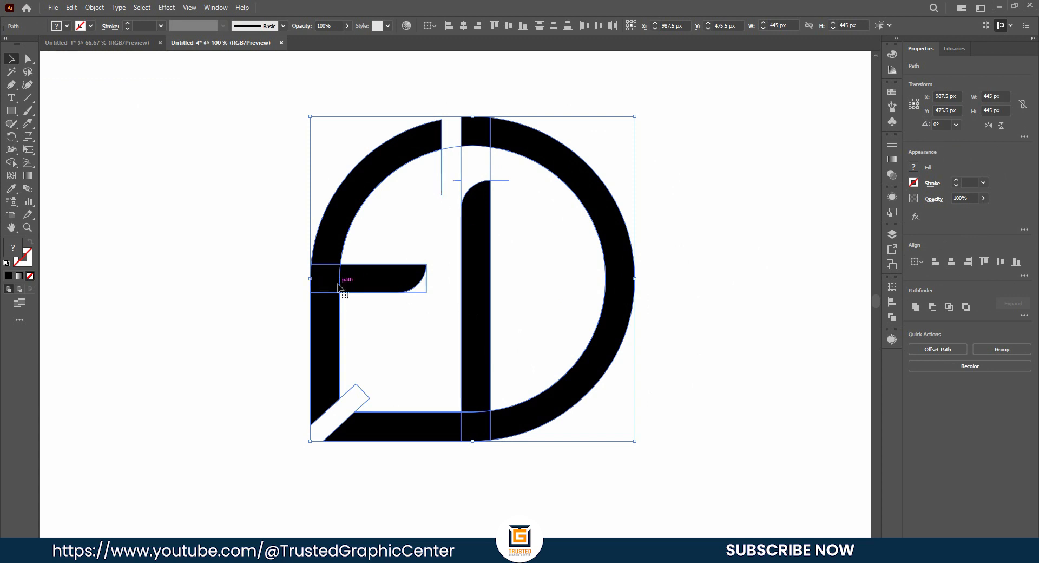
left_click(891, 318)
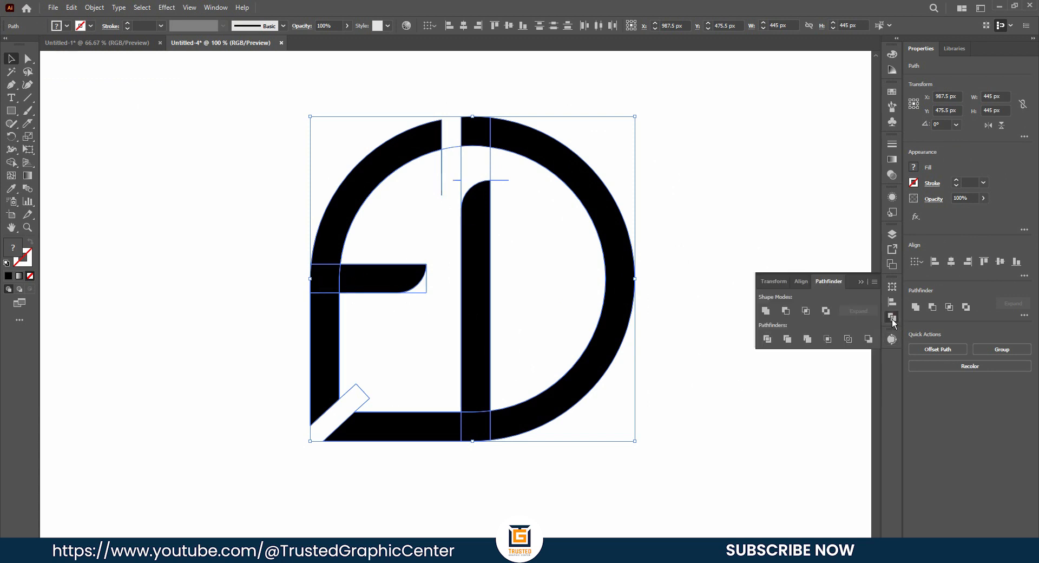
left_click(805, 339)
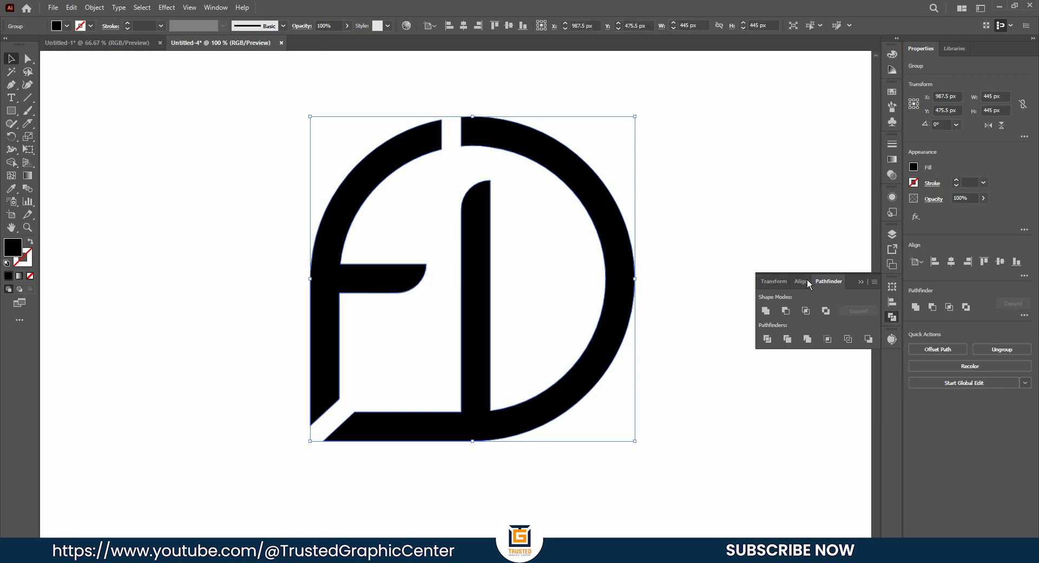
left_click(215, 7)
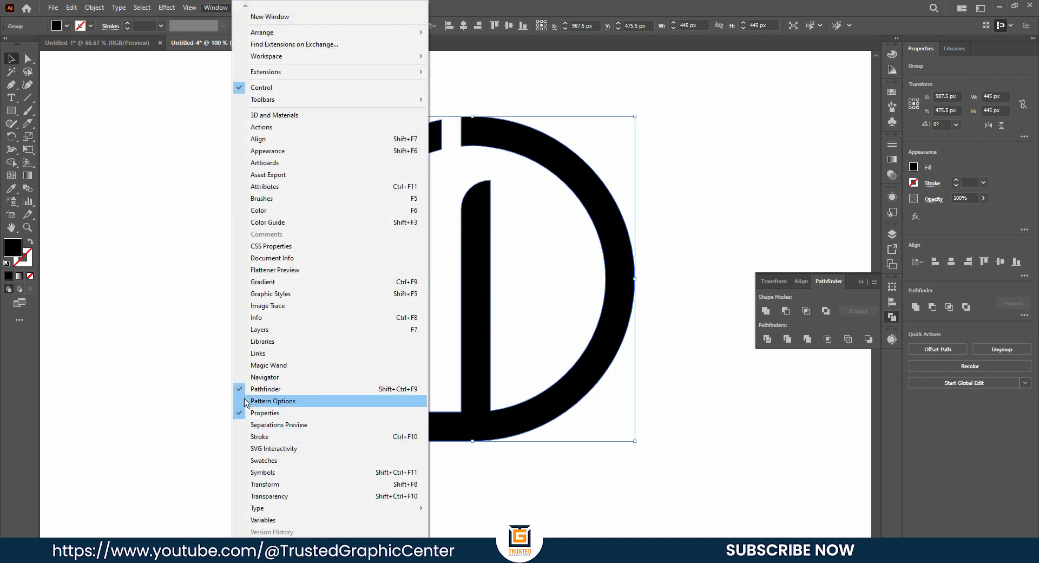
left_click(865, 279)
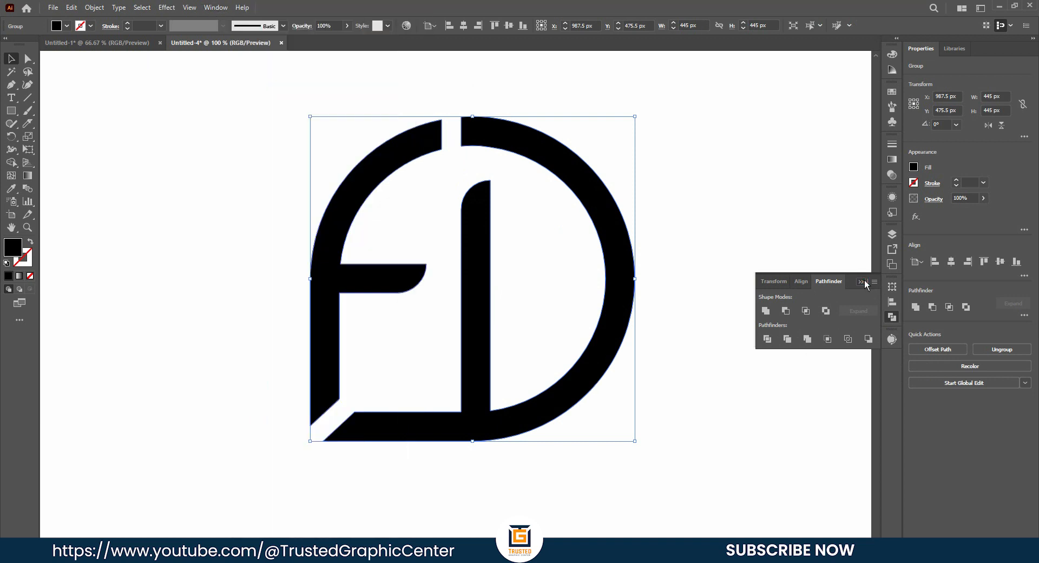
double_click(864, 280)
- Draw a 445 px square enclosing the logo and swap its fill and stroke for an unfilled 1 pt black outline
scroll(611, 236, "down", 1, "alt")
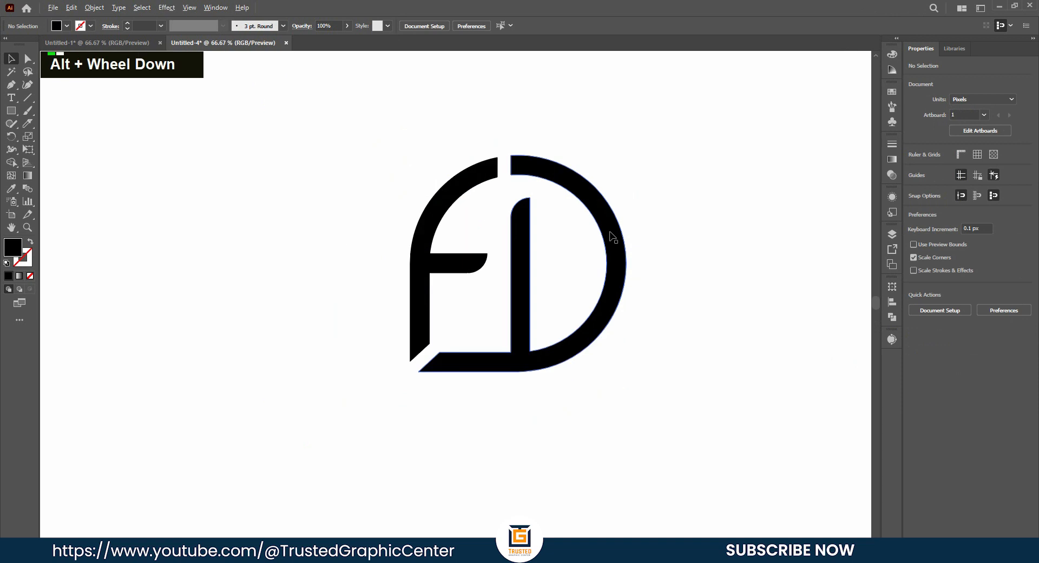
scroll(614, 230, "up", 2)
scroll(676, 231, "down", 1, "ctrl")
scroll(676, 232, "down", 1, "ctrl")
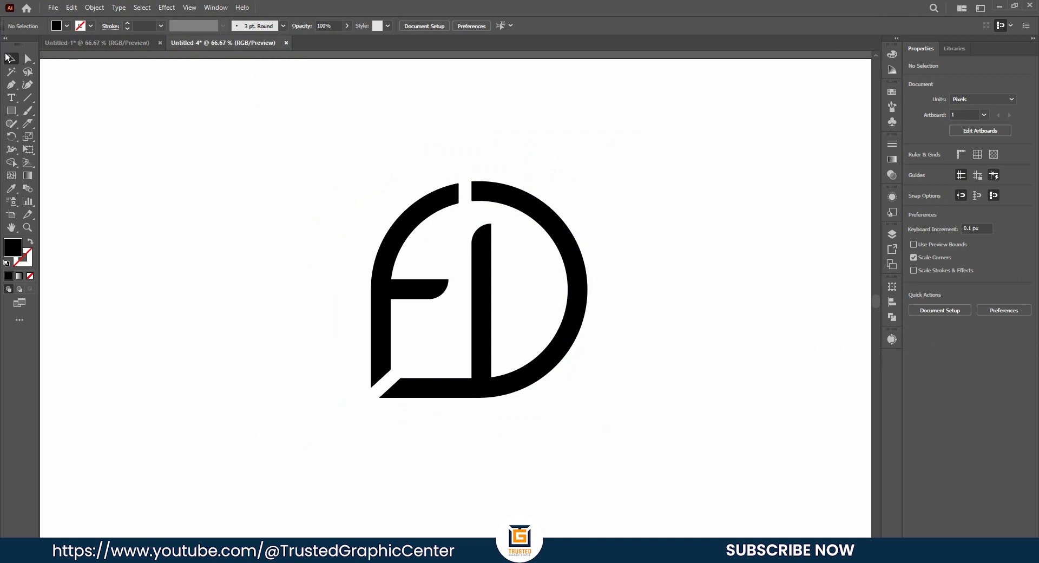
right_click(11, 110)
left_click(44, 111)
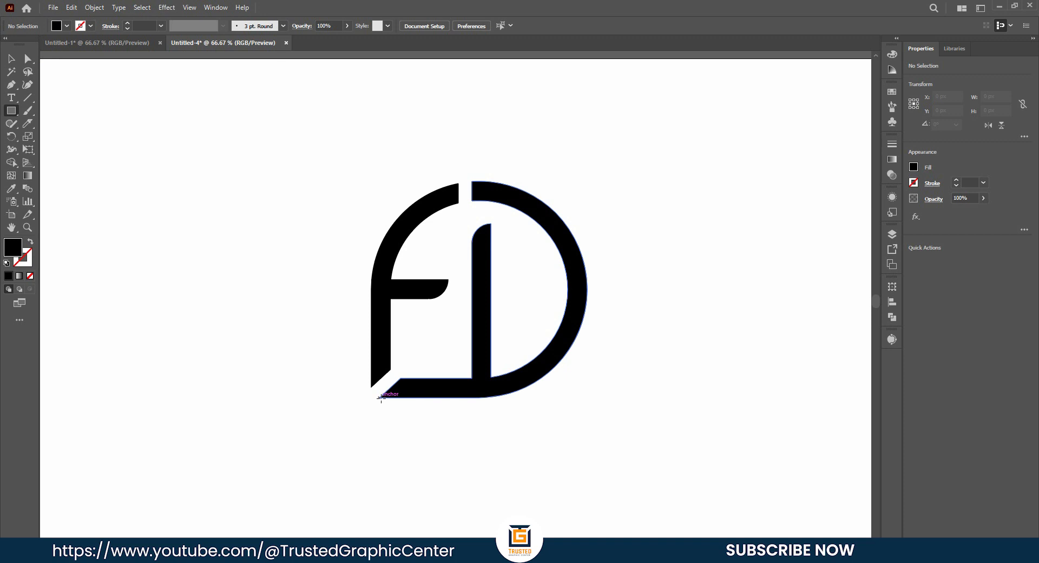
left_click_drag(372, 397, 554, 182)
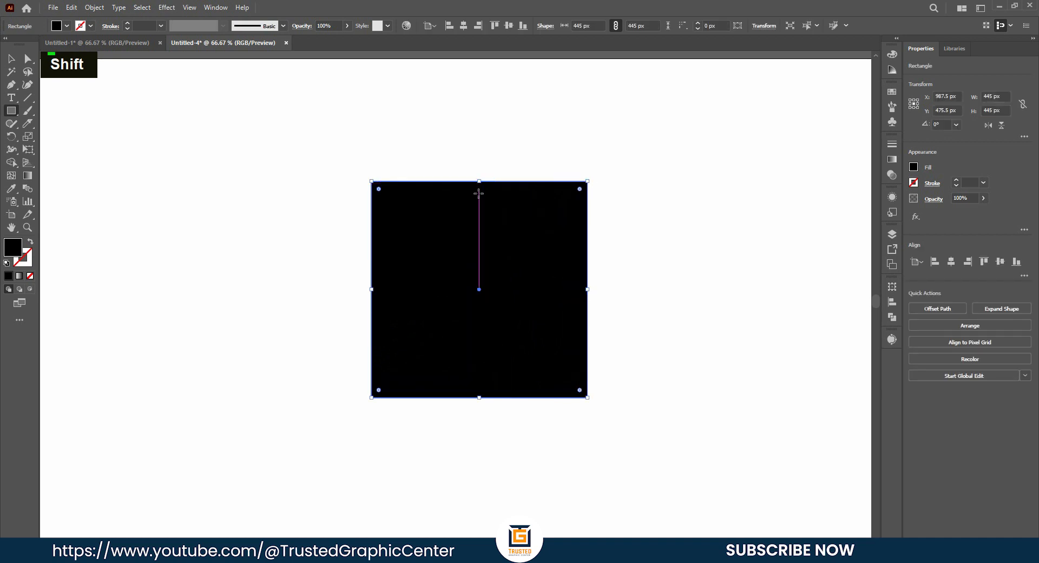
key("shift")
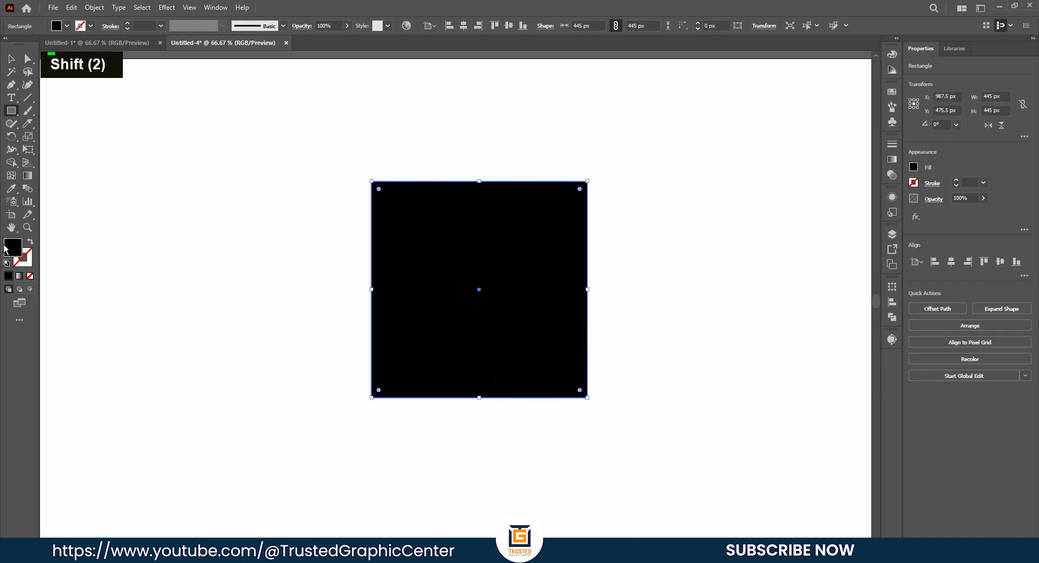
key("shift+x")
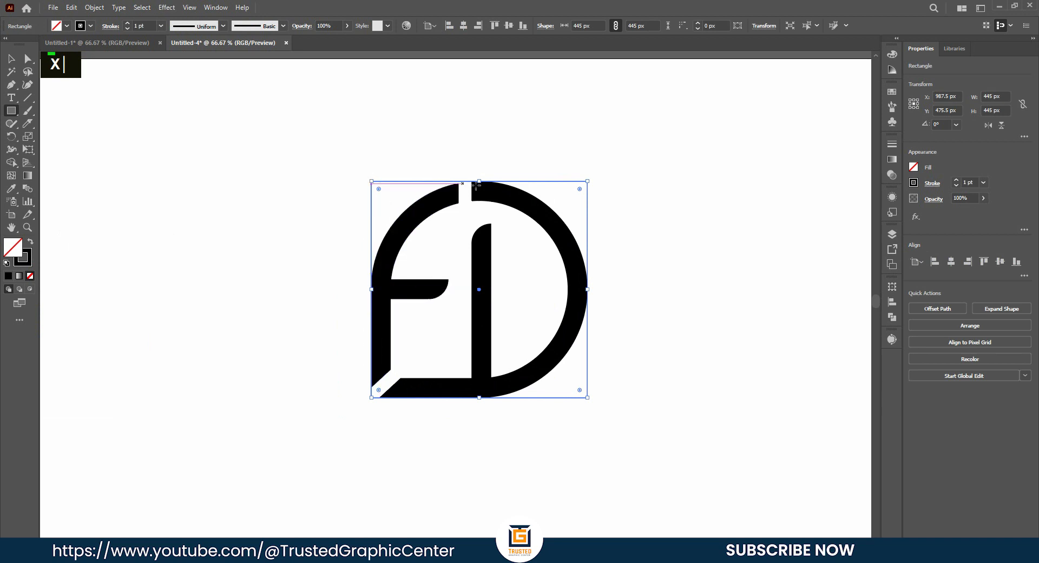
- Thicken the outline of the square around the logo to a 20 pt stroke
left_click(11, 58)
double_click(358, 200)
left_click_drag(563, 163, 589, 213)
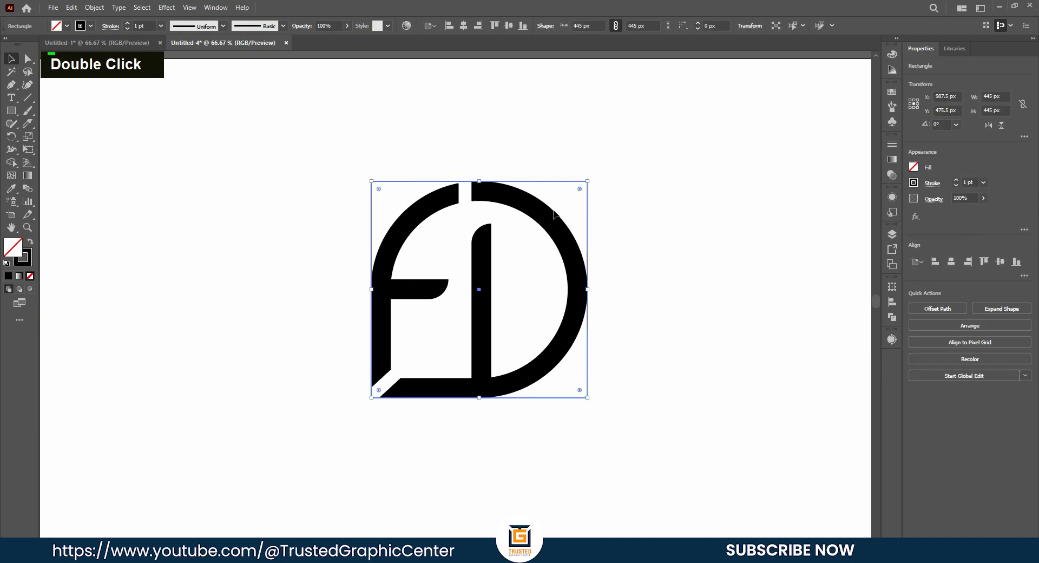
left_click(127, 24)
left_click(128, 24)
left_click(127, 24)
left_click(128, 23)
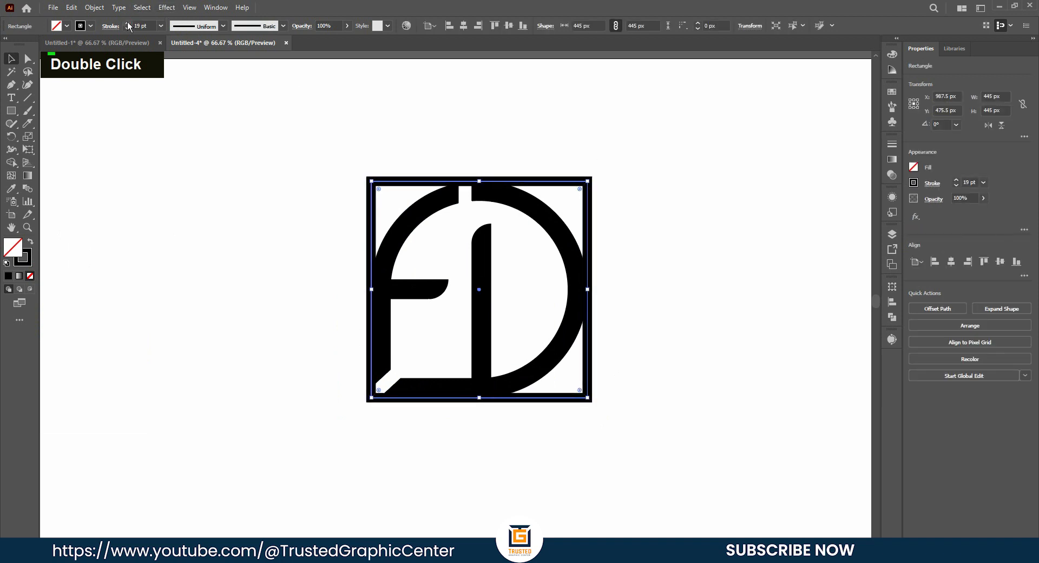
left_click(128, 24)
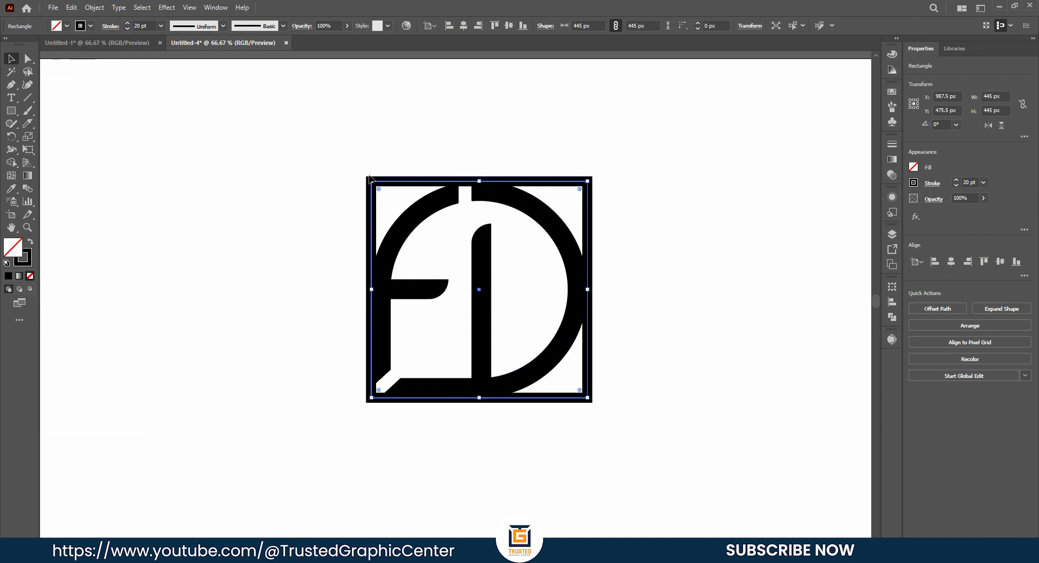
left_click(314, 211)
- Expand the square's stroke into a filled frame shape
scroll(312, 209, "up", 1, "alt")
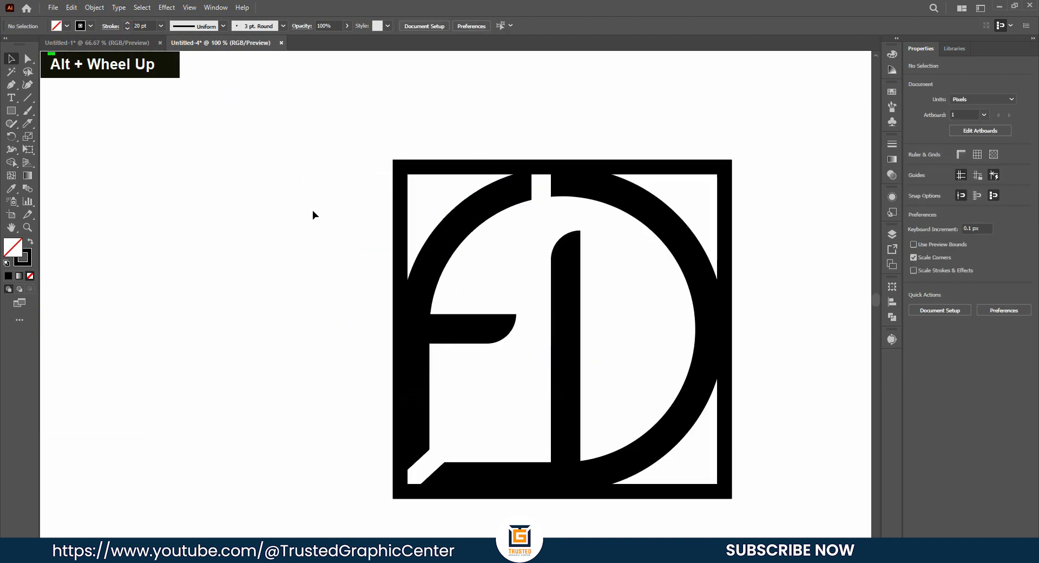
left_click(447, 168)
scroll(341, 162, "down", 1, "ctrl")
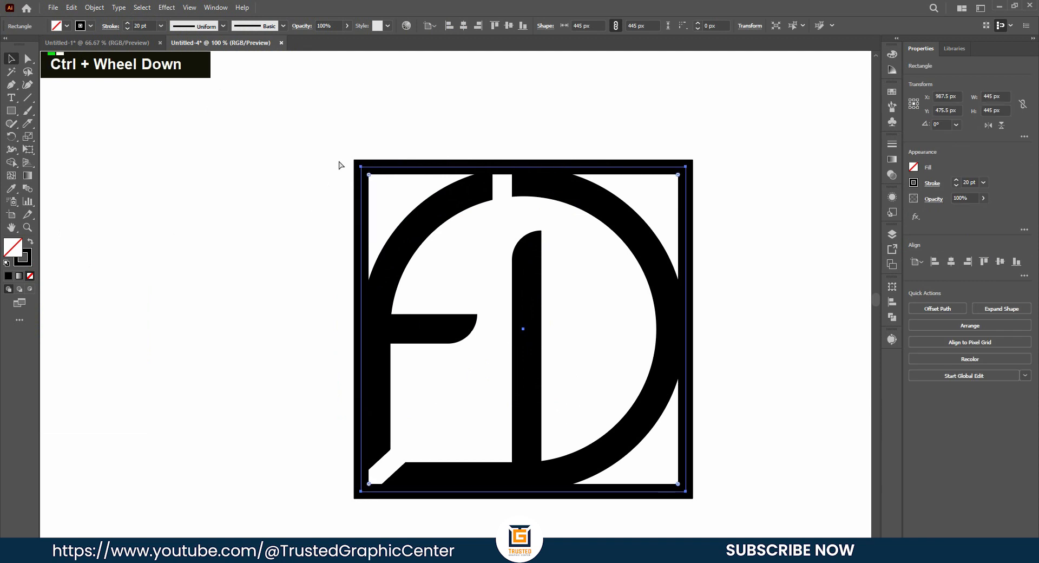
left_click(94, 8)
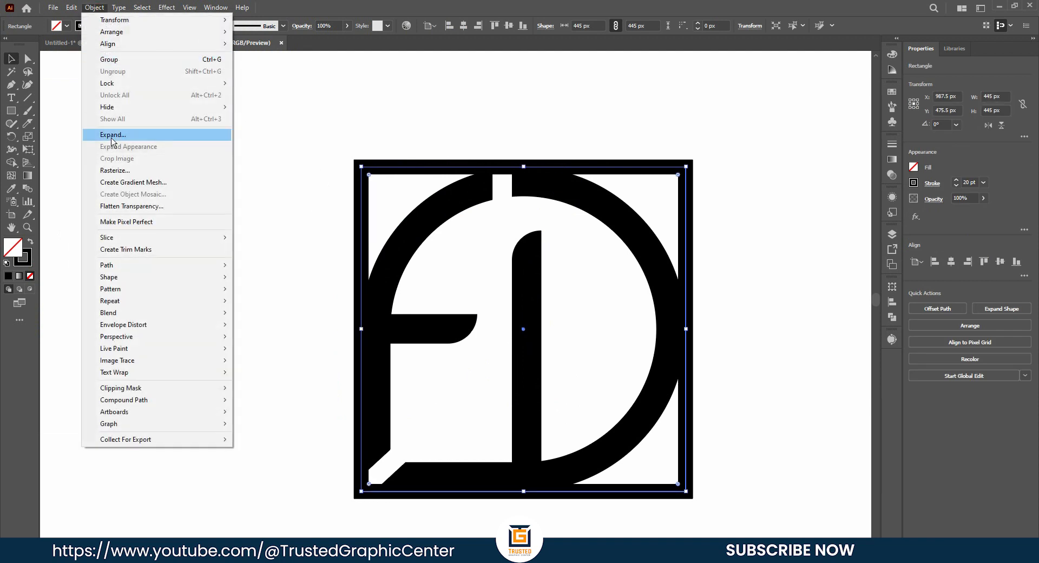
left_click(114, 134)
left_click(386, 296)
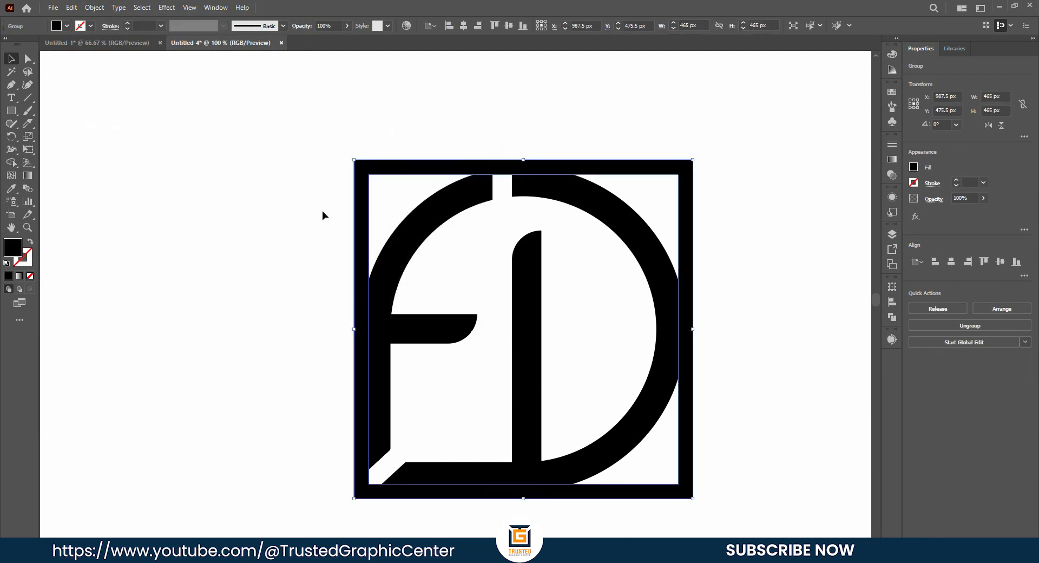
scroll(289, 211, "down", 1, "alt")
left_click(265, 213)
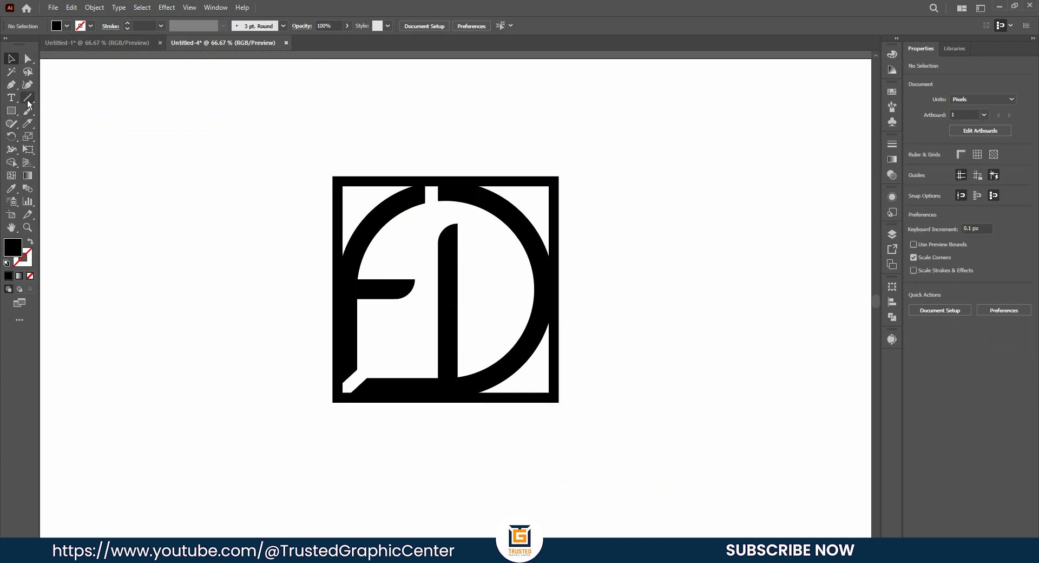
- Draw a tall filled rectangle about 304 px wide and 716 px high across the middle of the frame
left_click(11, 110)
scroll(491, 114, "down", 1)
scroll(491, 114, "down", 1)
left_click_drag(374, 92, 522, 440)
left_click(13, 59)
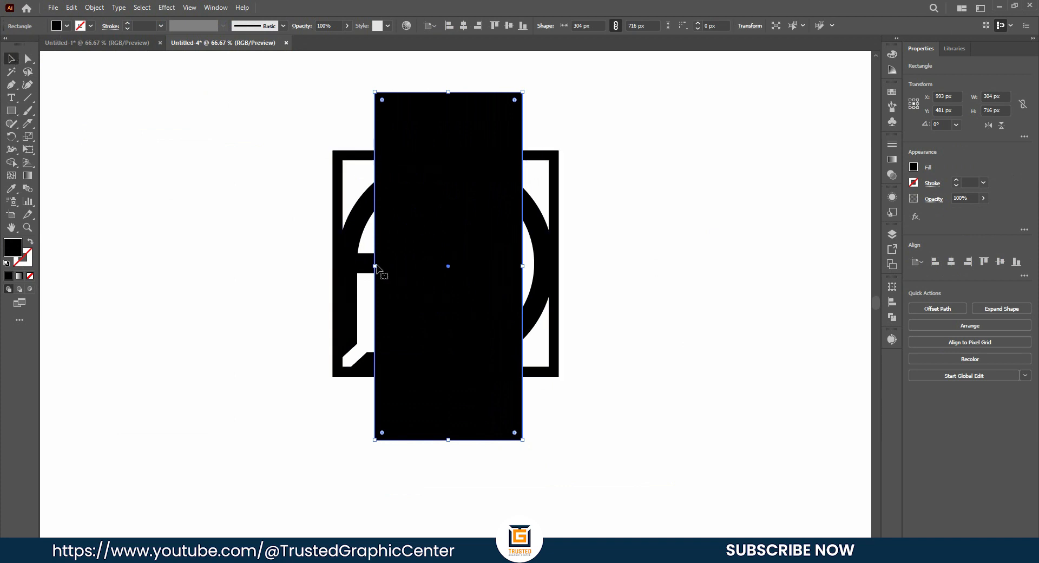
- Widen the tall rectangle to about 329 px and nudge it left to centre it over the frame
left_click_drag(375, 266, 370, 265)
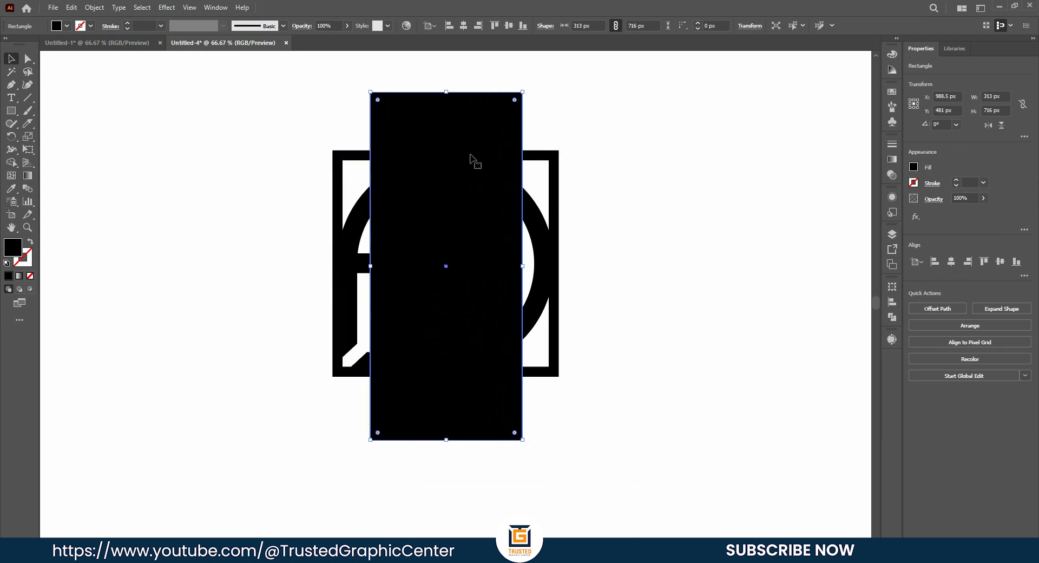
key("Left")
key("Left")
key("Left")
left_click_drag(522, 265, 529, 267)
key("Left")
key("Left")
key("Left")
key("Left")
key("Left")
key("Left")
key("Left")
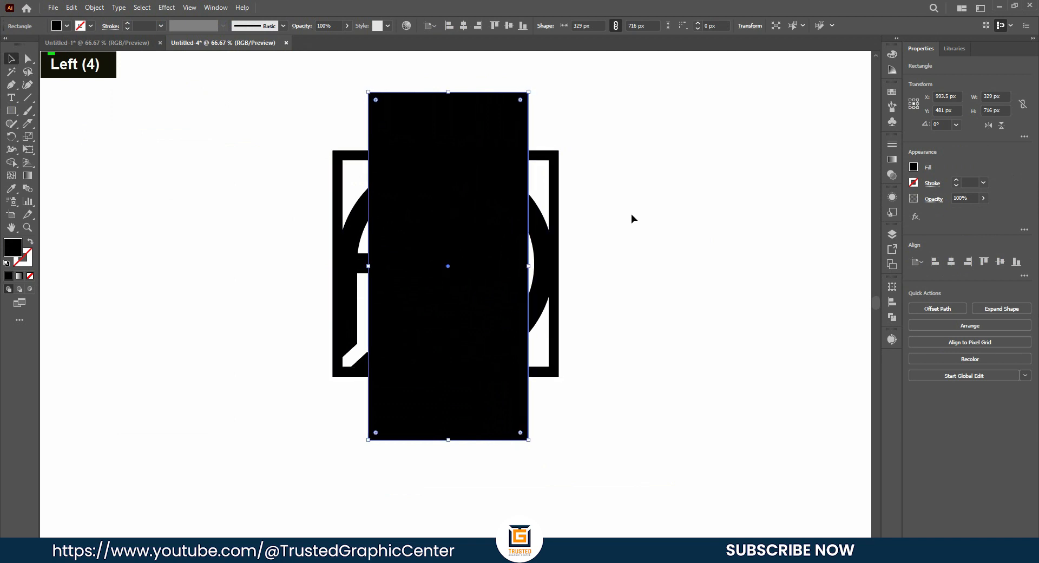
- Paste a copy of the rectangle in place and rotate it to 270° so it crosses the frame horizontally
key("ctrl+c")
key("ctrl+f")
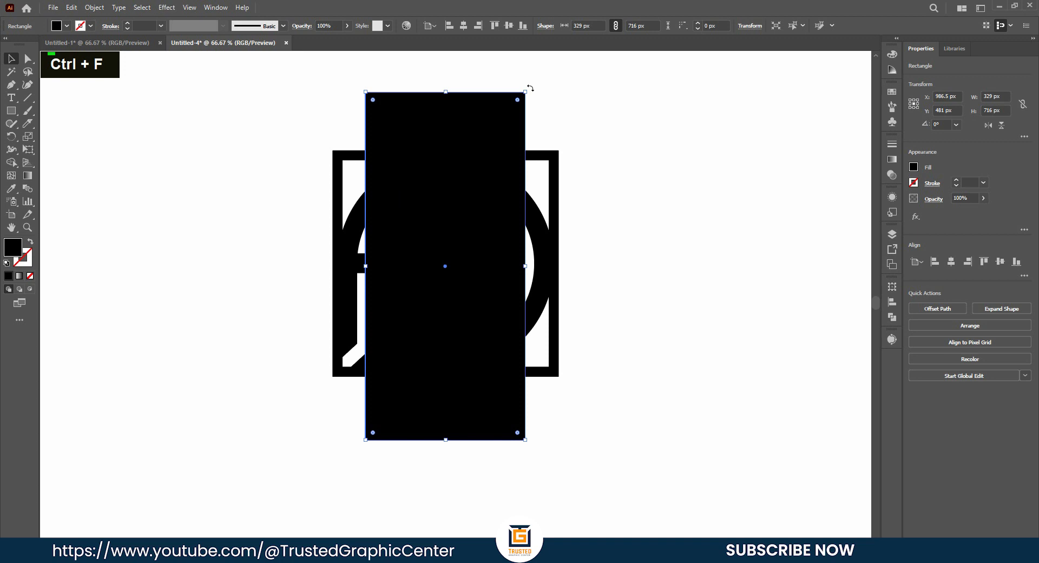
left_click_drag(557, 111, 607, 289)
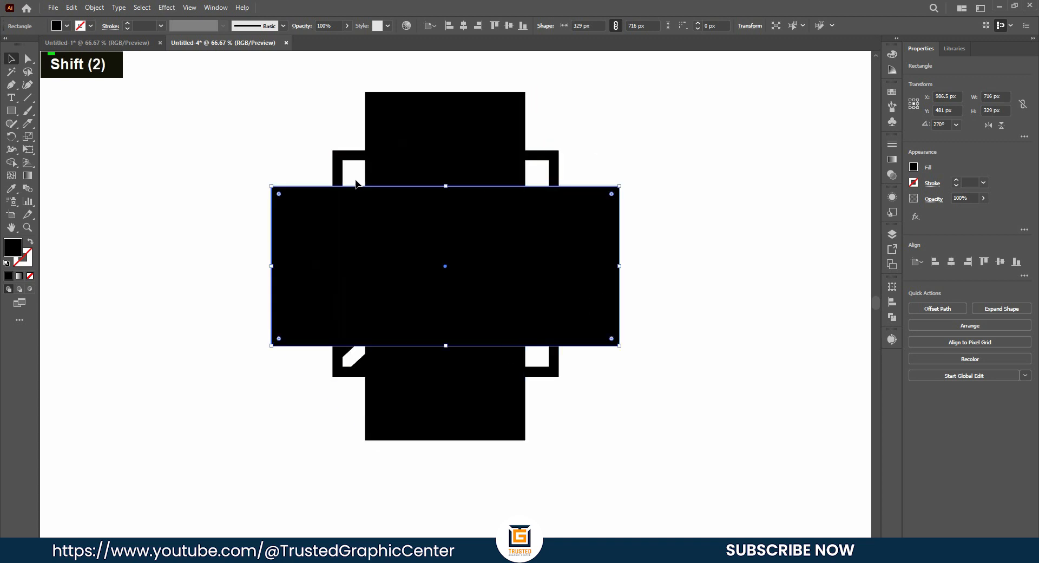
double_click(559, 239)
- Nudge the horizontal rectangle up 9 px to centre it vertically on the frame
key("Up")
key("Up")
key("Up")
key("Up")
key("Up")
key("Up")
key("Up")
key("Up")
key("Up")
left_click(687, 194)
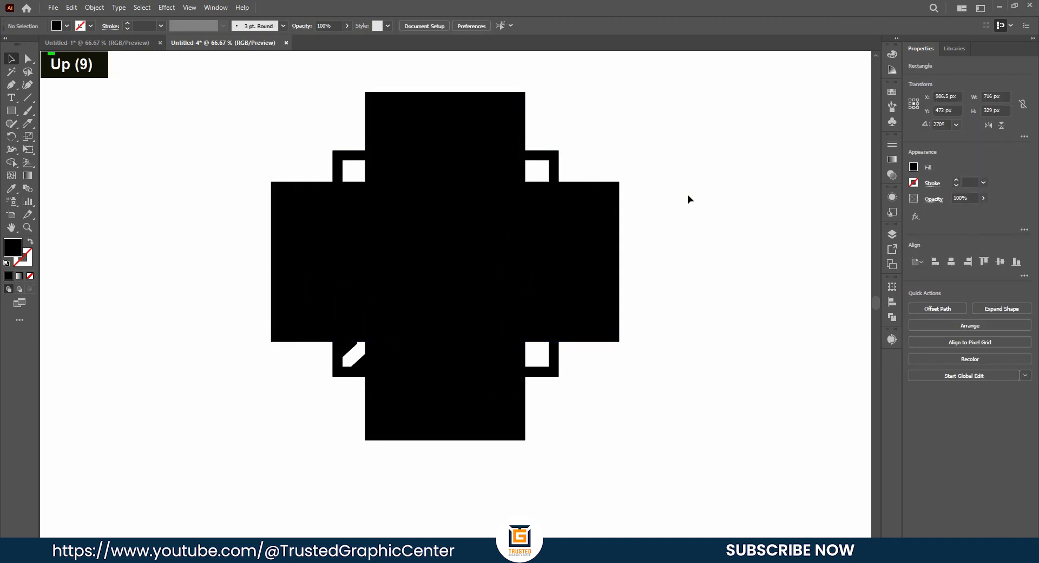
- Select both rectangles and the frame, and remove the crossing bars with the Shape Builder tool, keeping only the frame's four corners
left_click(606, 223)
left_click(494, 112, "shift")
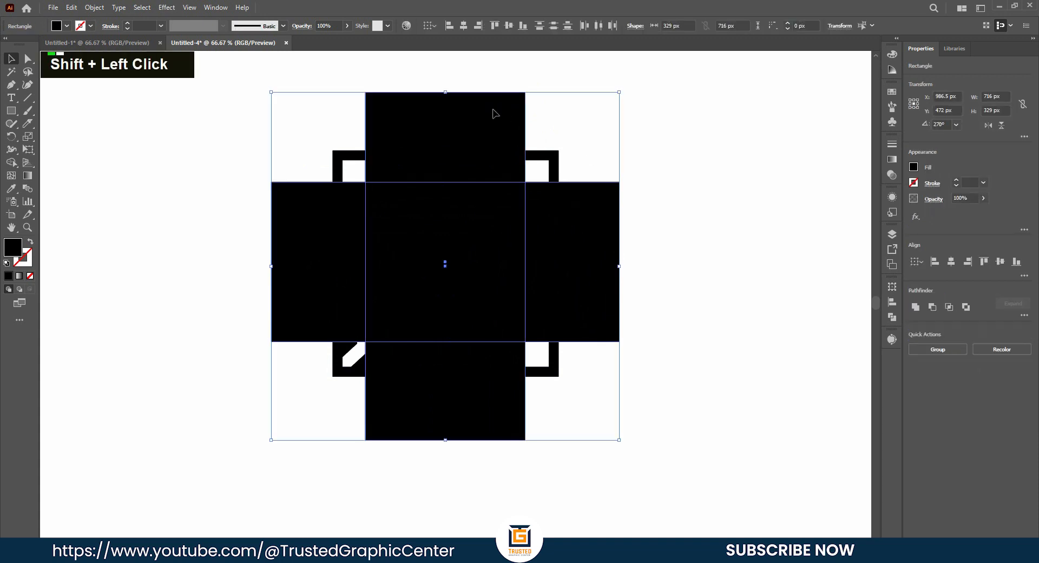
left_click(550, 157, "shift")
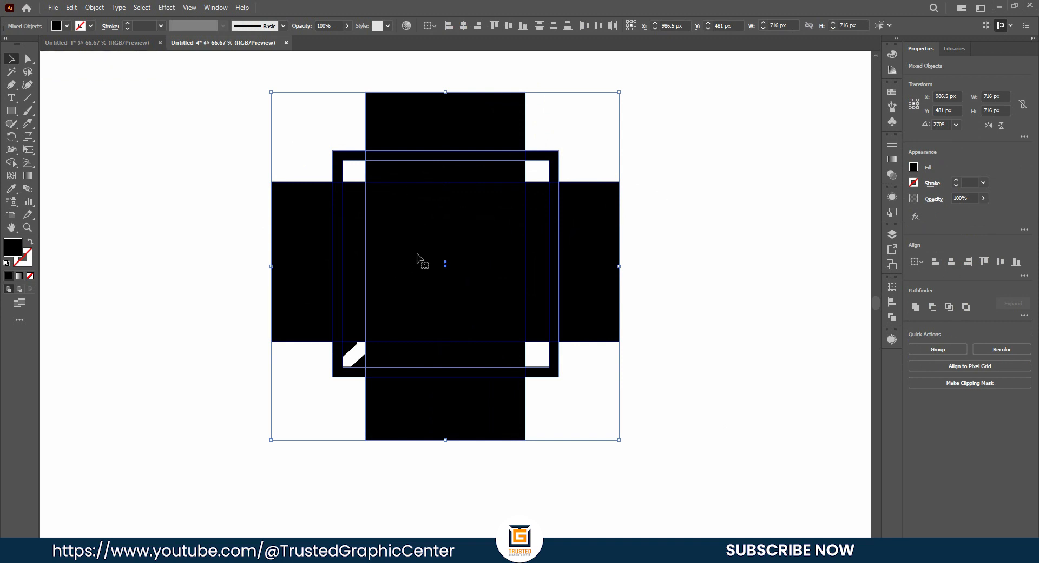
right_click(12, 162)
left_click(45, 163)
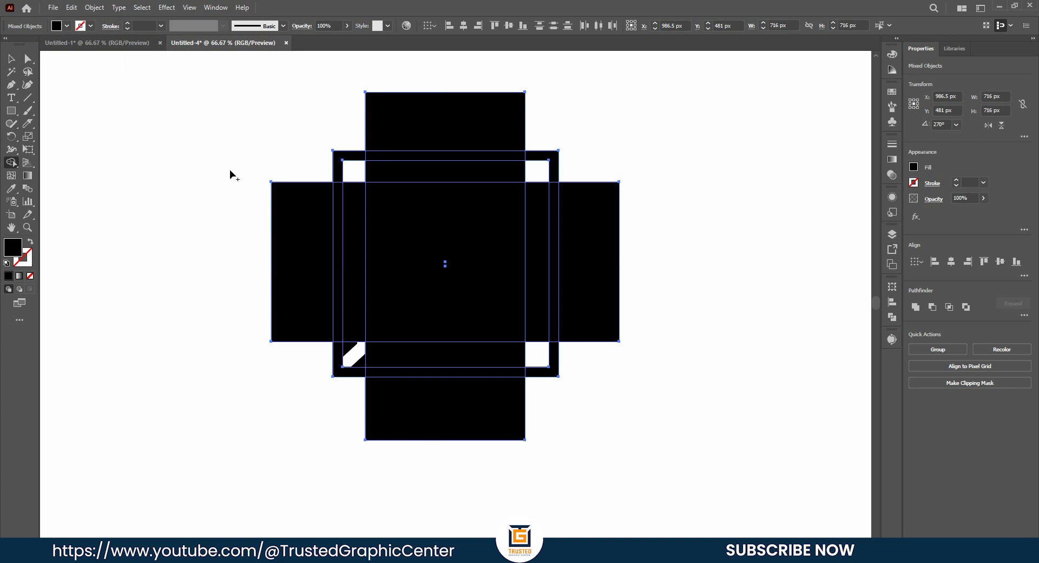
key("alt")
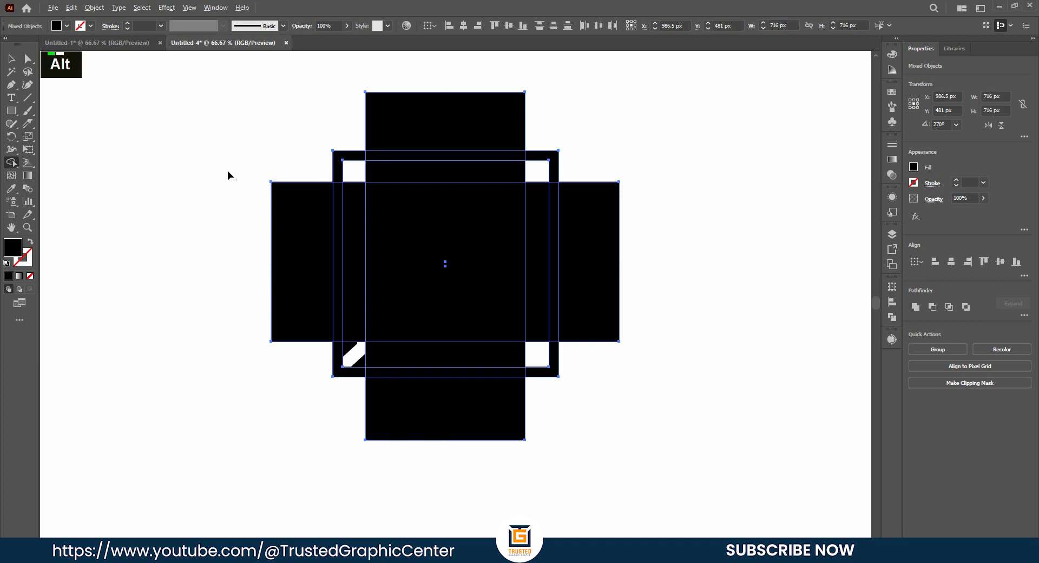
key("alt")
left_click_drag(418, 83, 431, 422)
mouse_move(343, 269)
left_mouse_down()
mouse_move(489, 251)
mouse_move(767, 248)
left_mouse_up()
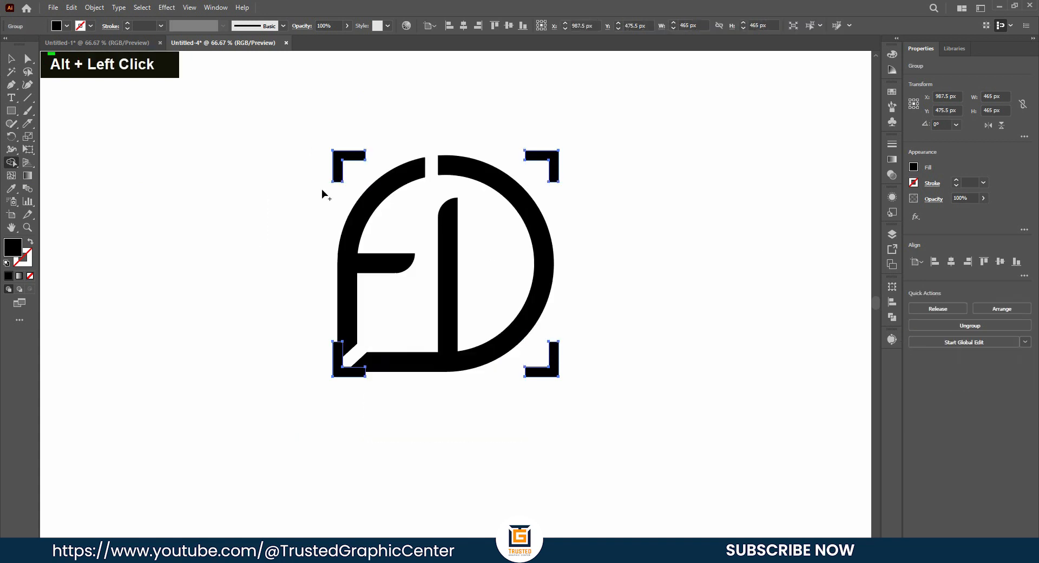
left_click(11, 59)
left_click(189, 191)
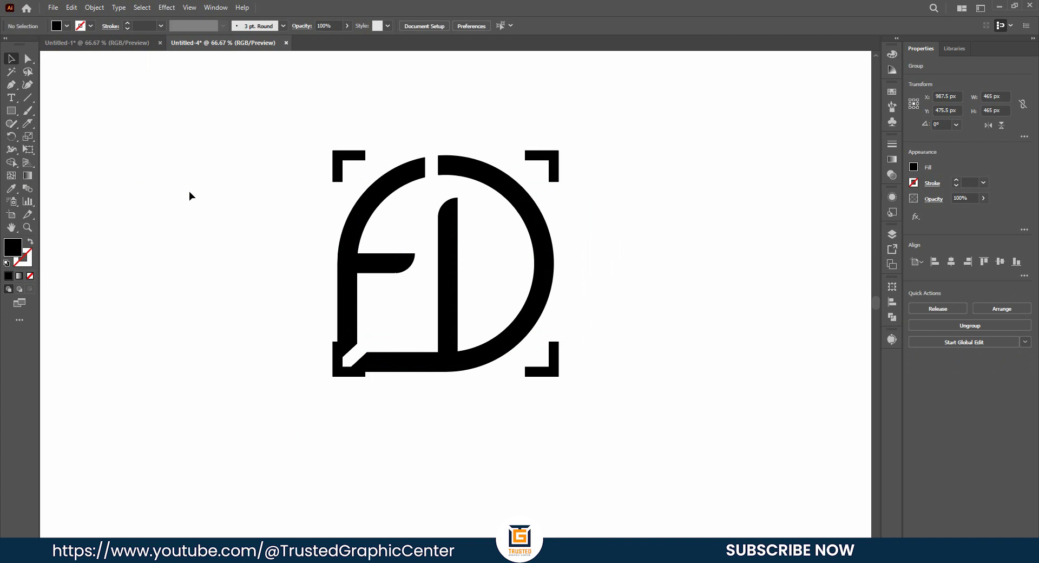
- Ungroup the four corner brackets
left_click(361, 374)
right_click(362, 375)
left_click(405, 283)
double_click(342, 371)
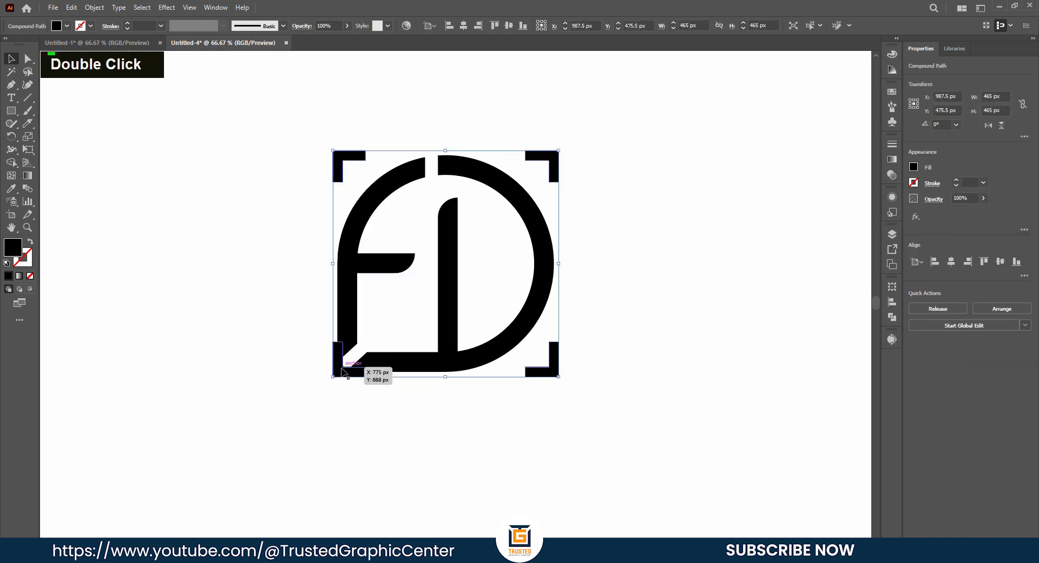
right_click(342, 371)
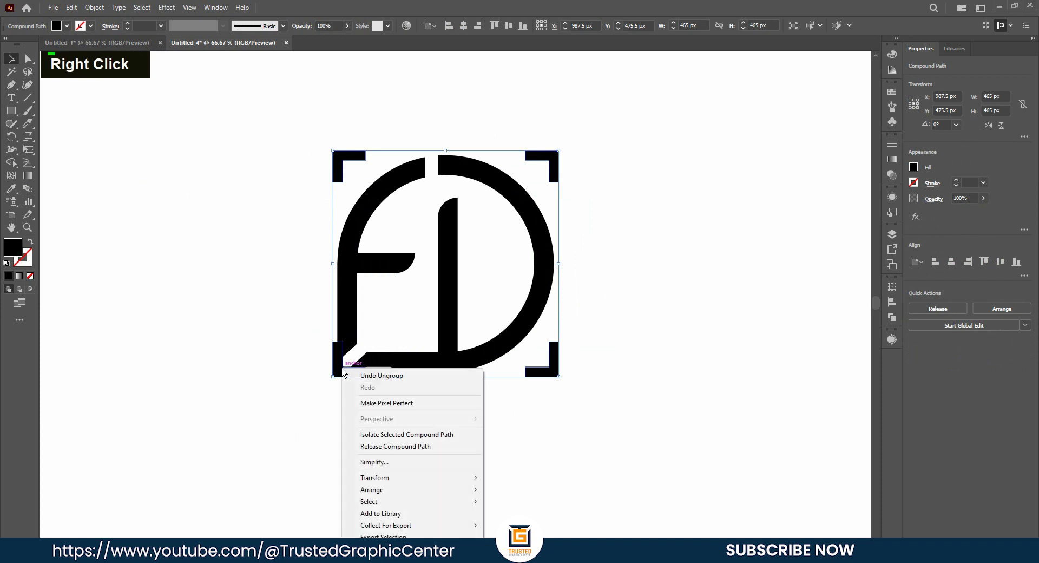
left_click(105, 448)
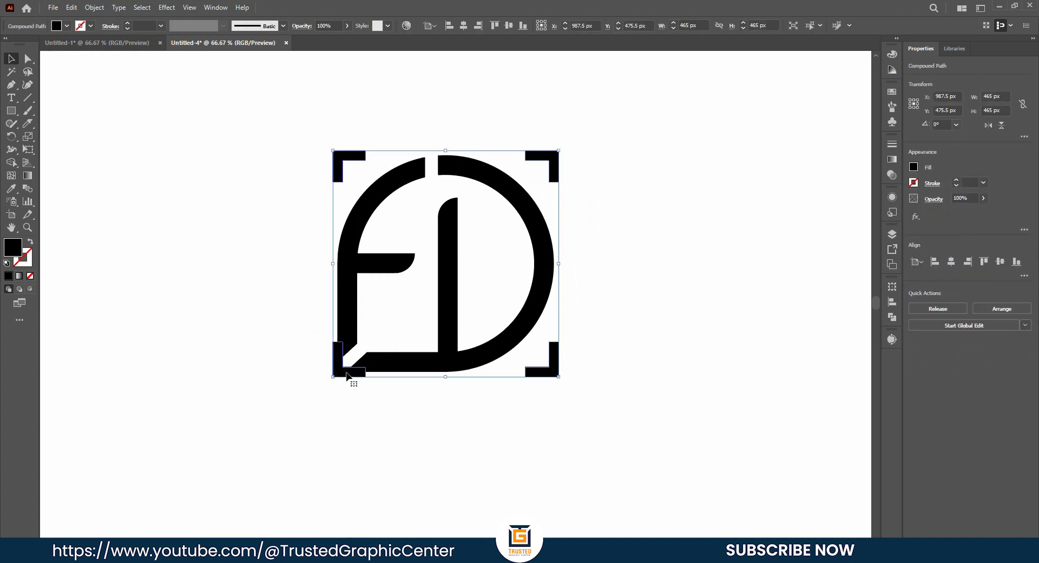
left_click(397, 390)
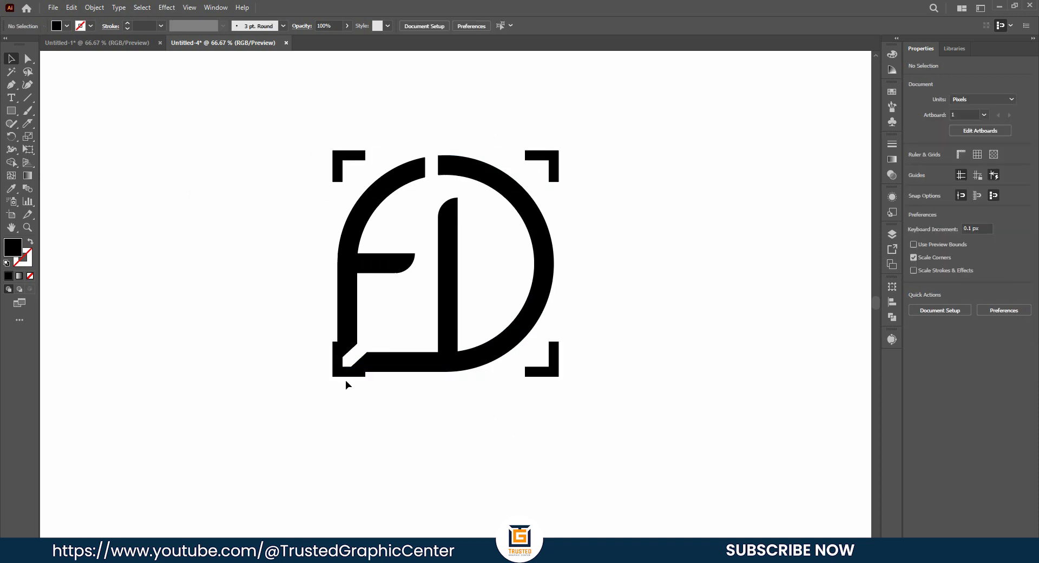
- Release the corner brackets' compound path and delete the bracket at the logo's bottom-left corner
left_click(346, 378)
right_click(346, 378)
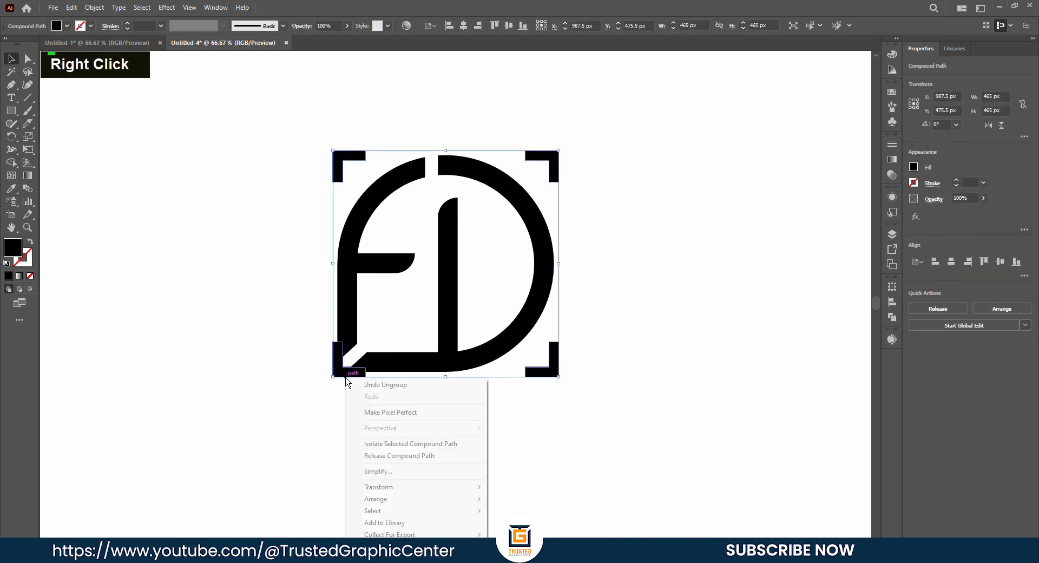
left_click(408, 459)
left_click(362, 434)
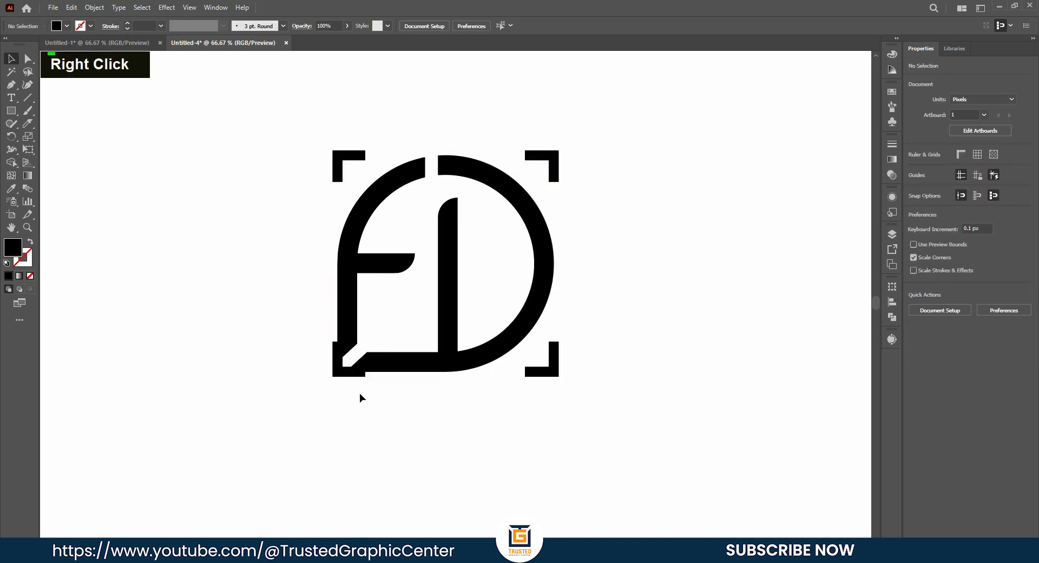
left_click(336, 372)
key("BackSpace")
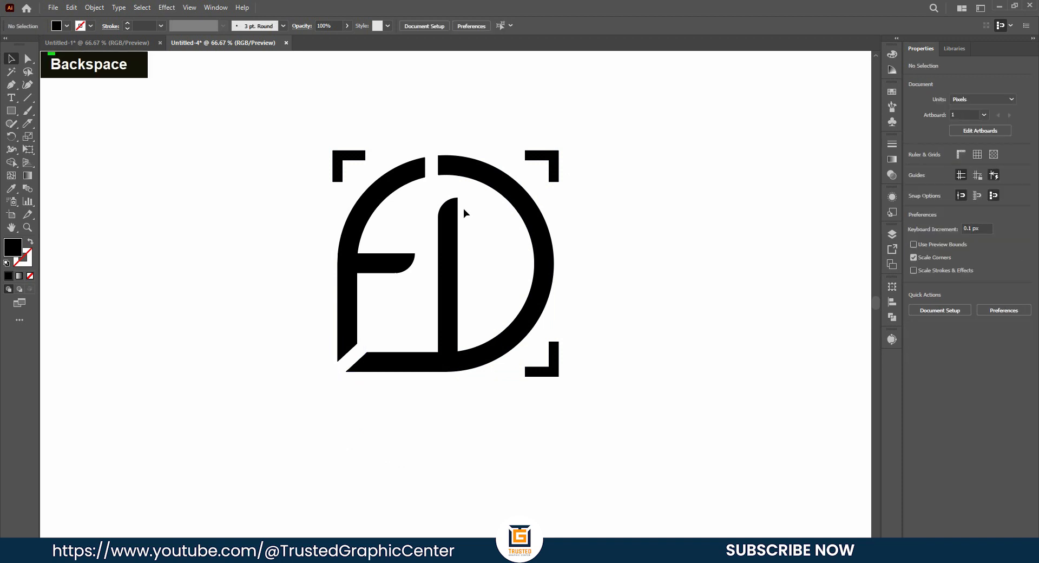
- Group the FD monogram with the three remaining corner brackets
left_click_drag(265, 126, 626, 416)
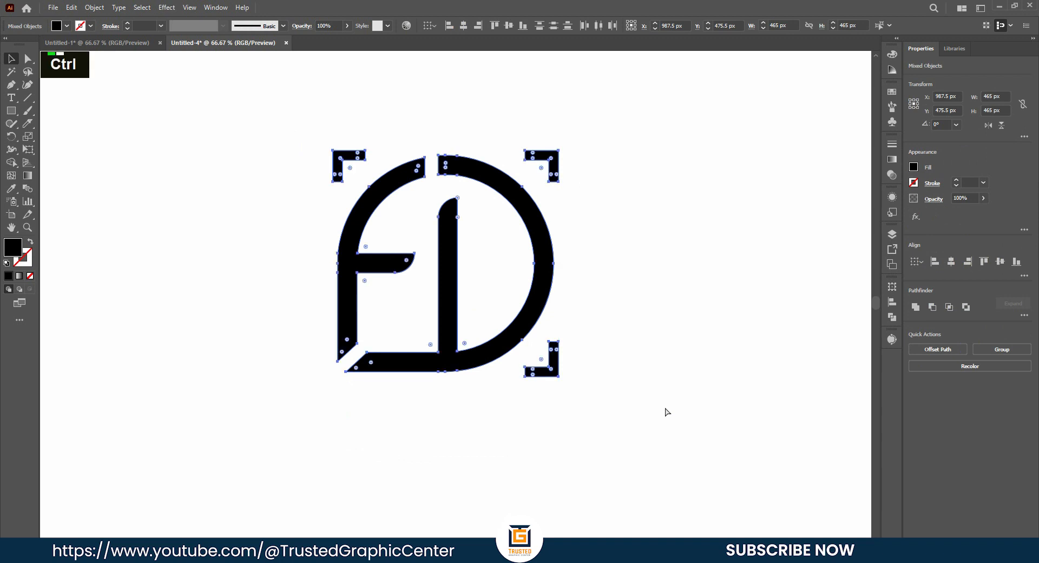
key("ctrl+g")
left_click(665, 409)
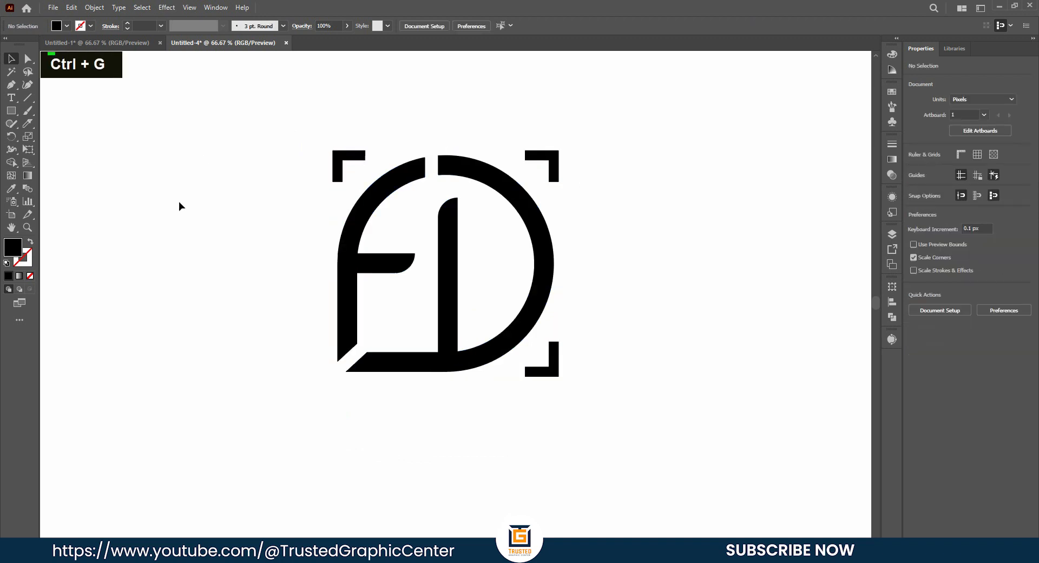
- Add the text CREATIVE below the logo and scale it up proportionally to about 647 px wide
right_click(11, 98)
left_click(62, 97)
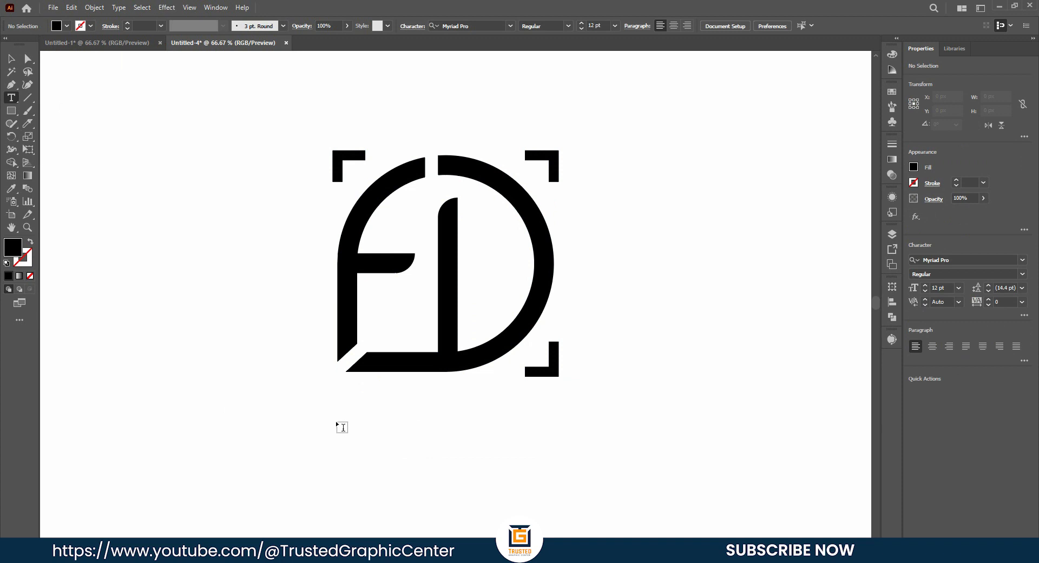
left_click(344, 436)
key("BackSpace")
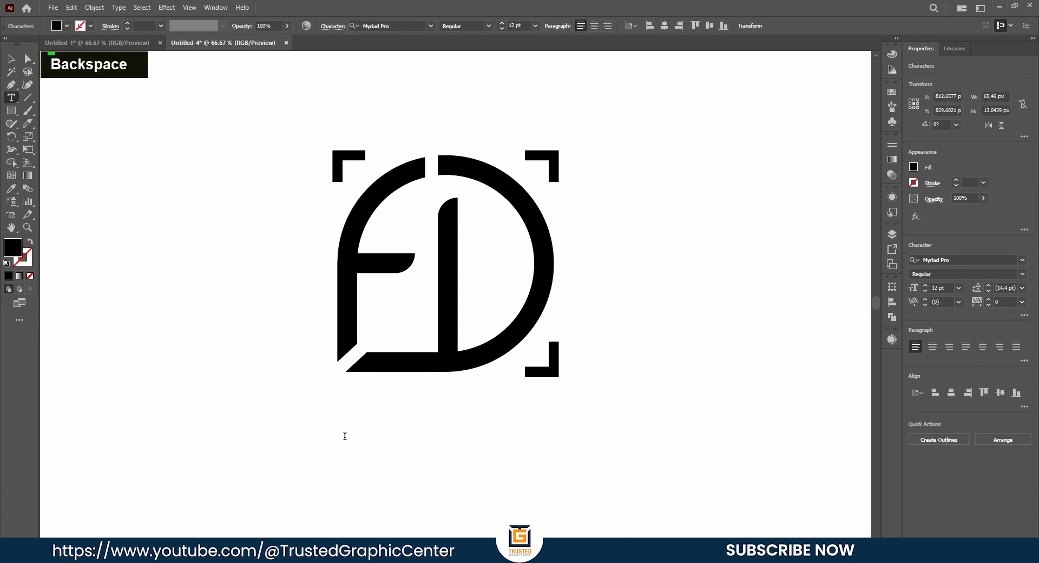
key("Caps_Lock")
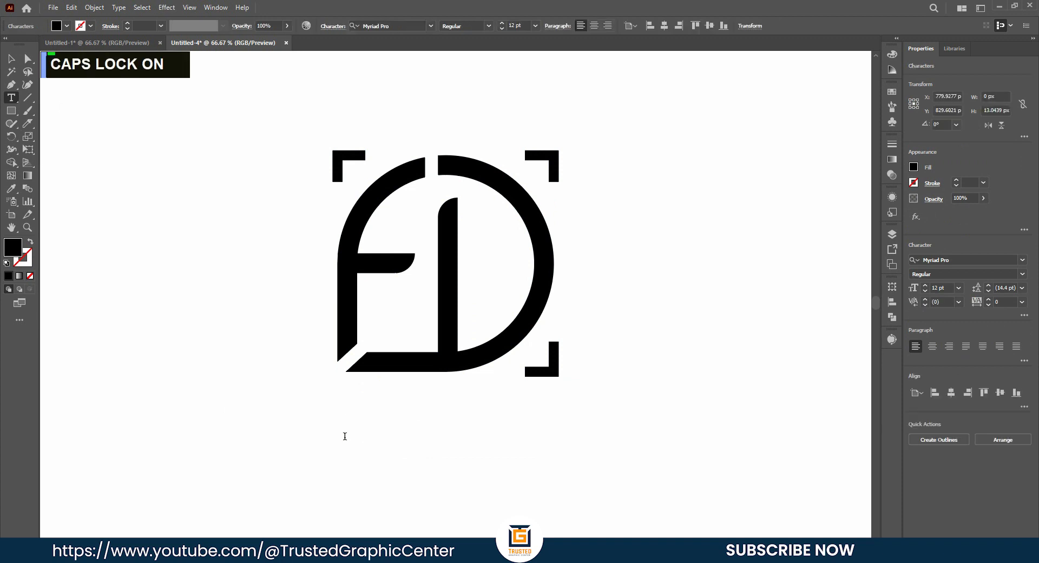
type("CREATIVE")
key("Escape")
left_click_drag(370, 438, 513, 513)
left_click_drag(489, 455, 567, 456)
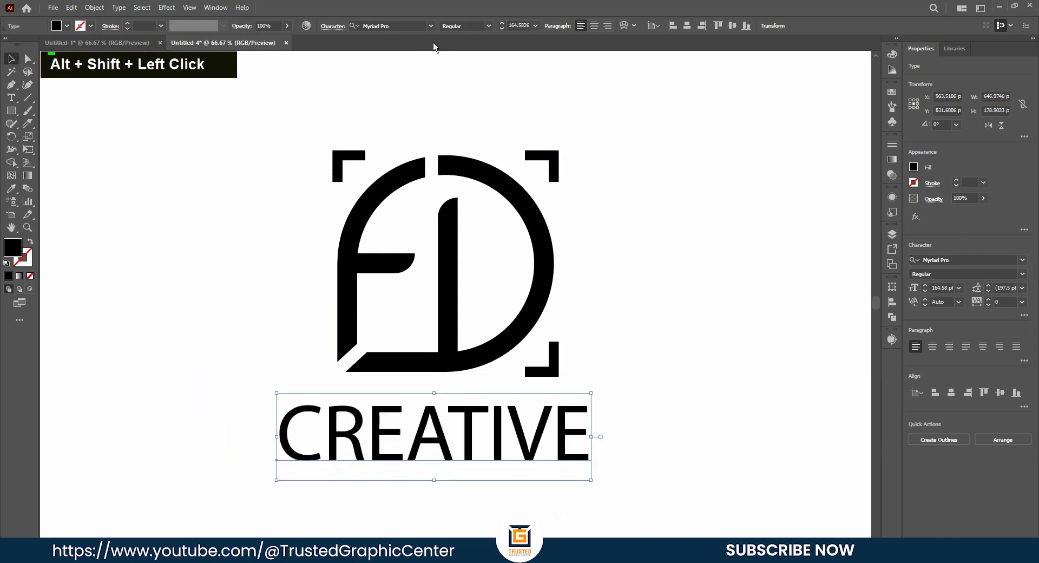
- Set the CREATIVE text in Poppins Medium and scale it down to about 555 px wide, beneath the logo
left_click(410, 26)
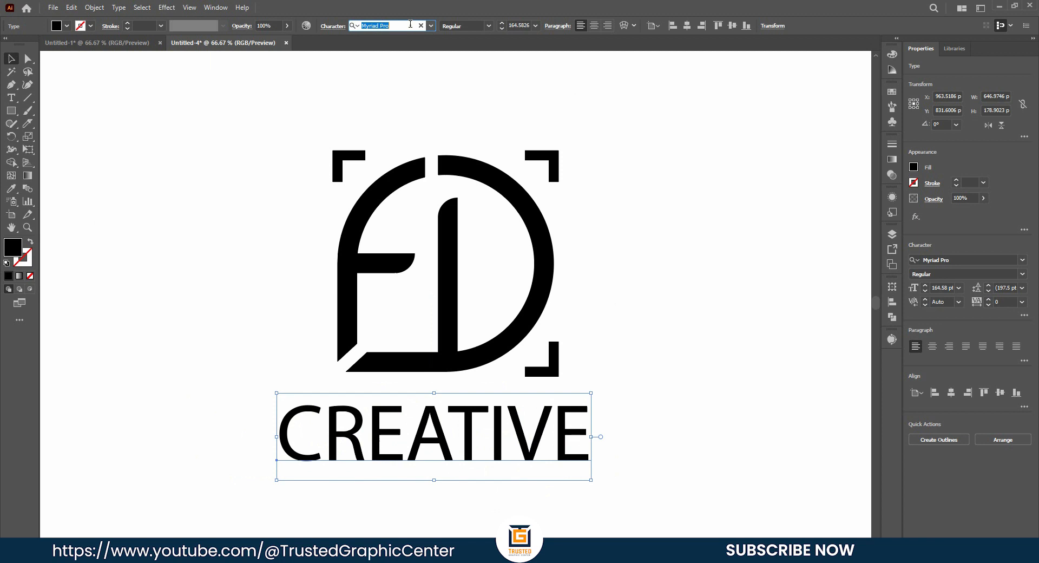
type("pop")
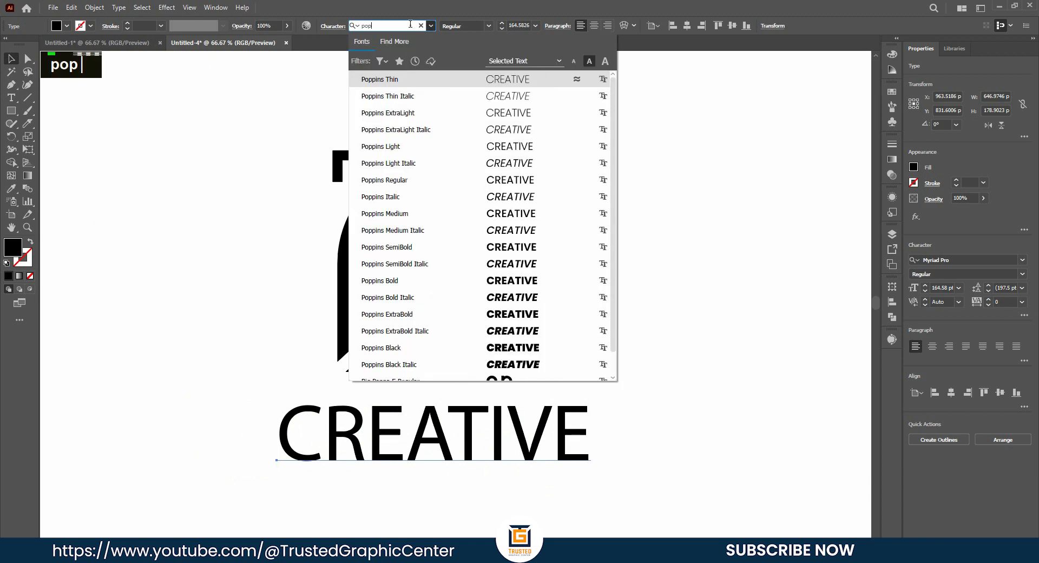
left_click(453, 217)
left_click_drag(652, 505, 600, 490)
left_click_drag(557, 456, 524, 441)
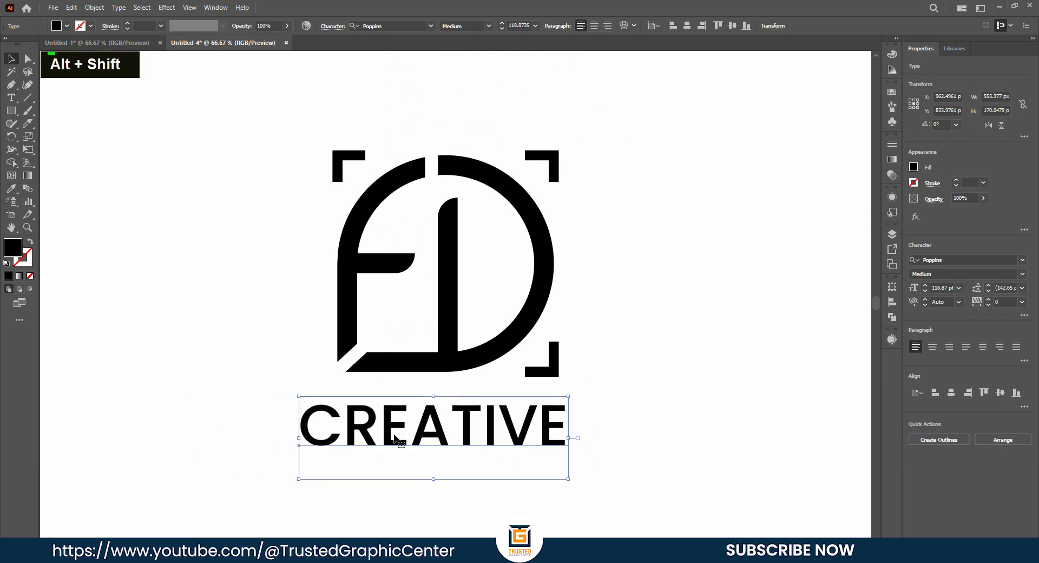